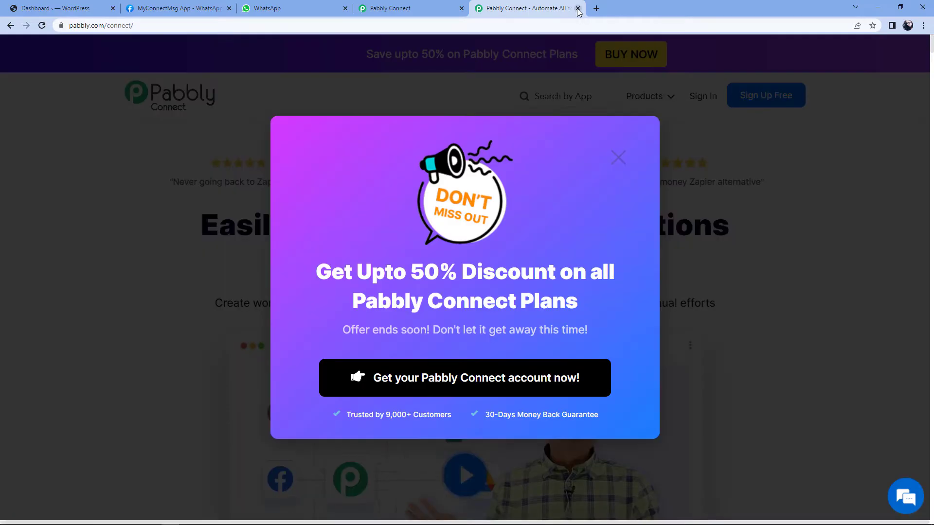
Step: From the dashboard, create a workflow named 'WooCommerce to WhatsApp'
left_click(577, 9)
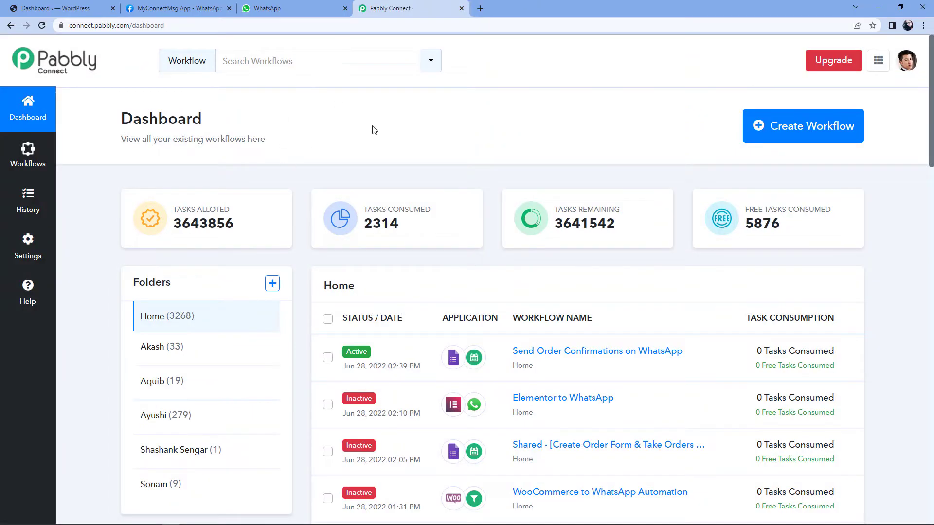
left_click(788, 126)
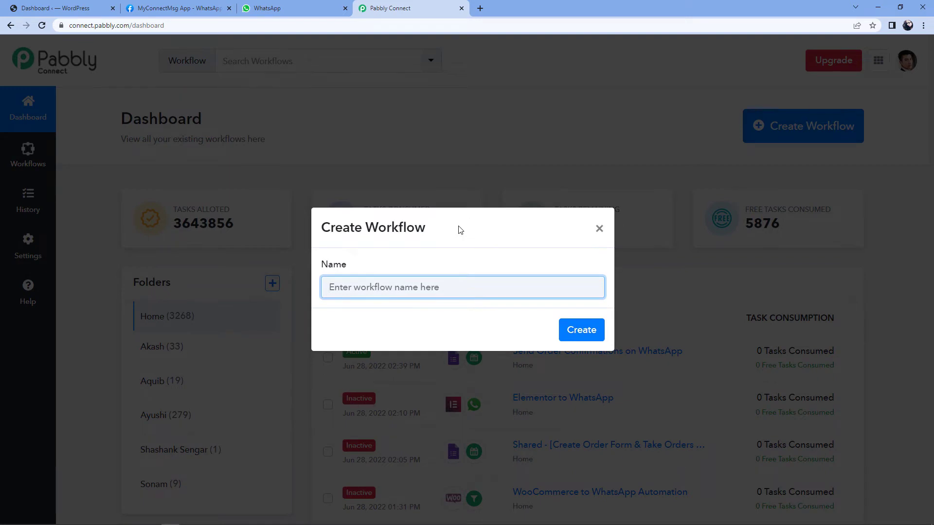
type("WooCo")
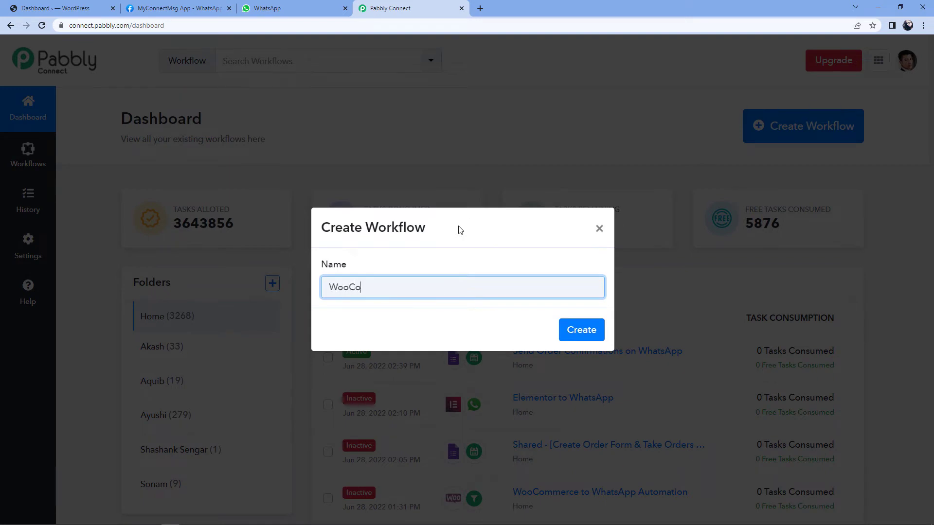
type("mmerce to WhatsApp")
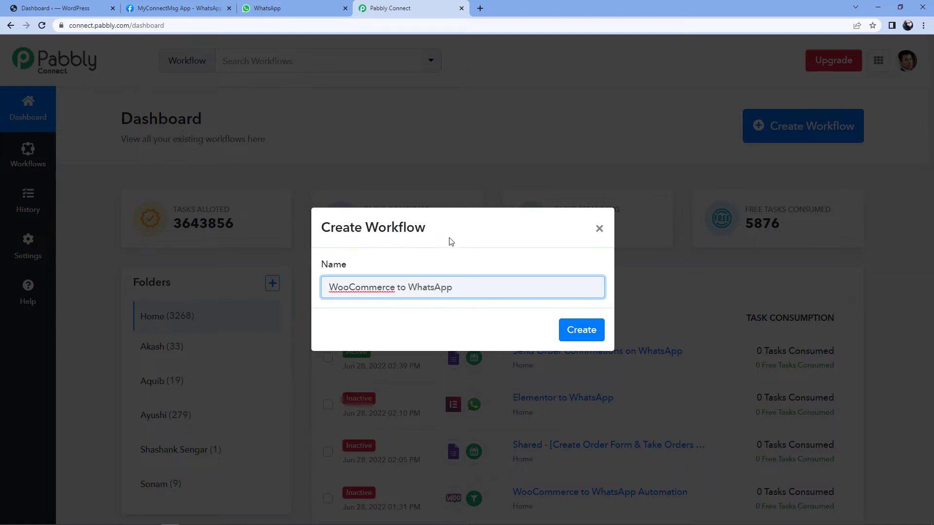
left_click(581, 333)
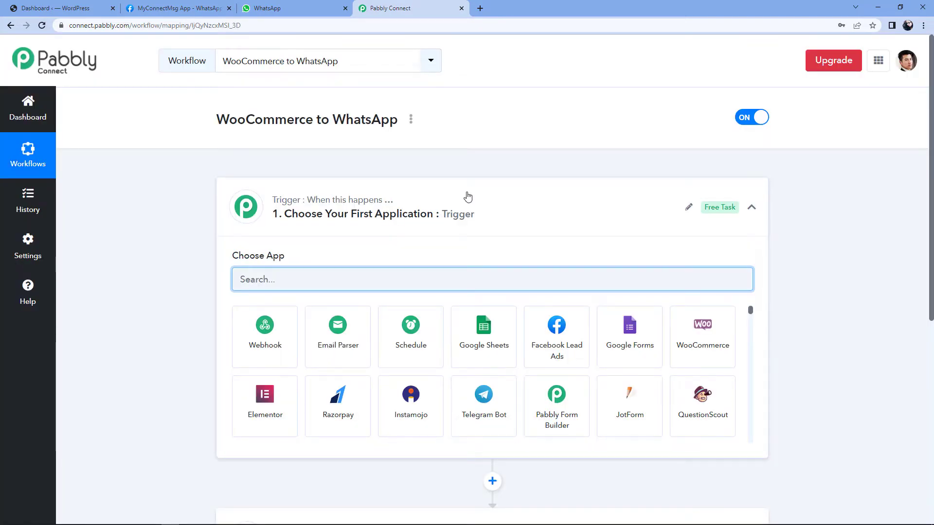
Step: Collapse and re-expand the Trigger card to show the Choose App grid
left_click(467, 197)
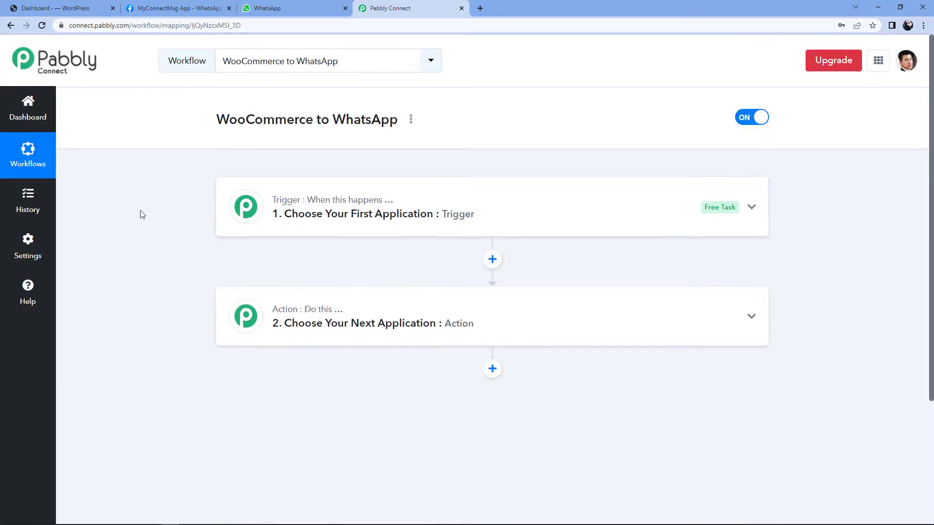
scroll(142, 212, "down", 1)
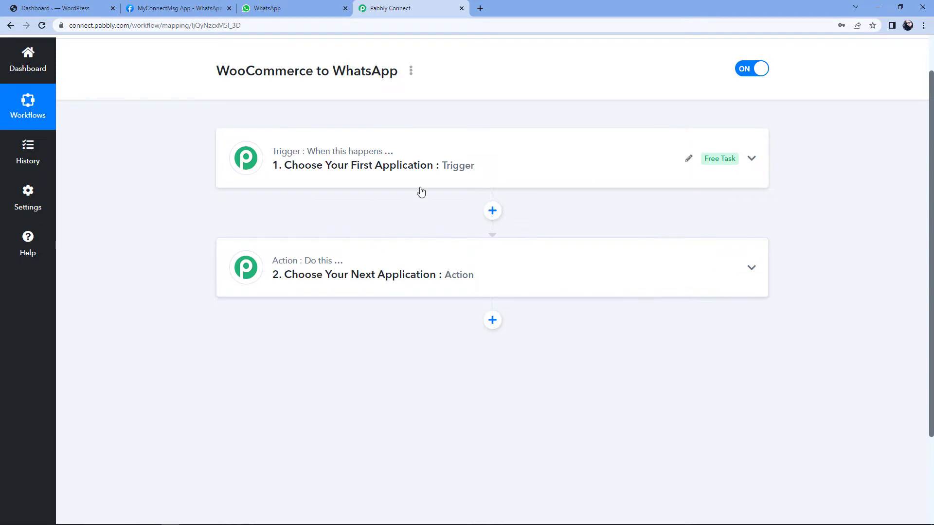
left_click(468, 161)
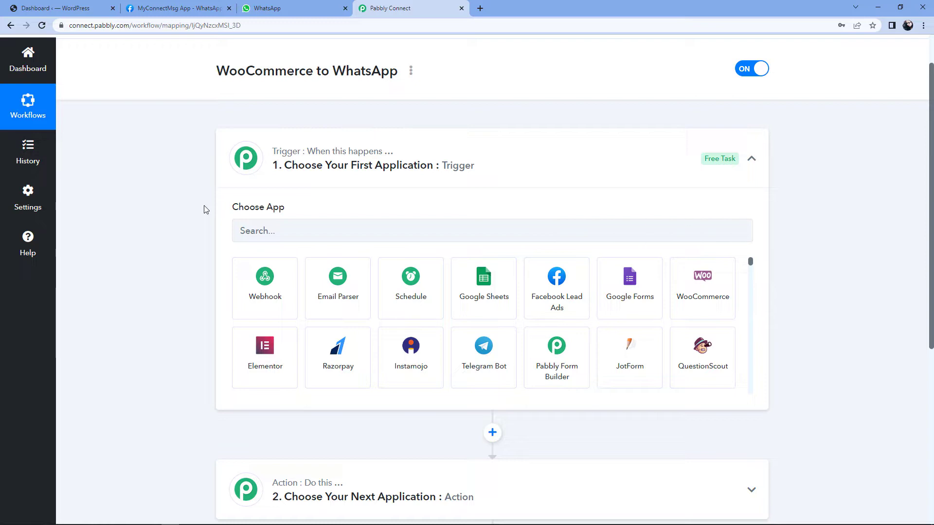
Step: Set the trigger app to WooCommerce with the Product Updated event
left_click(279, 230)
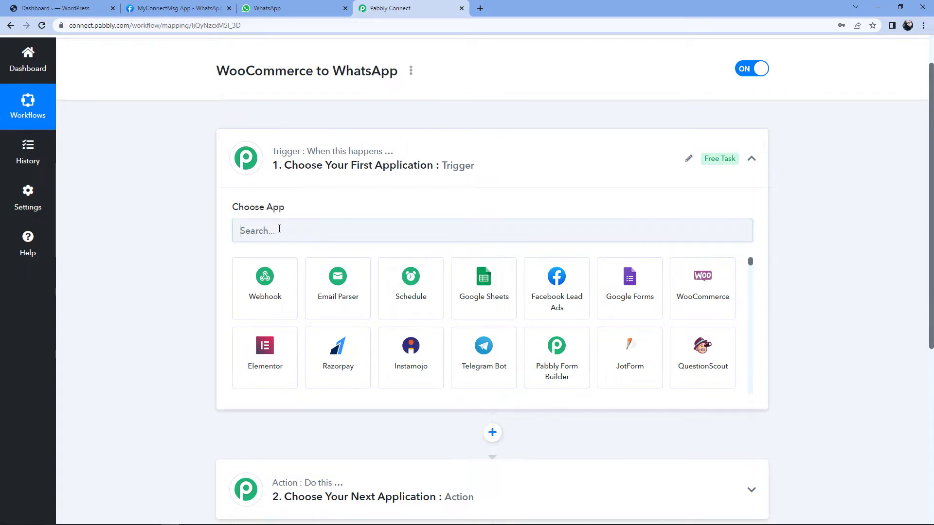
type("Wooco")
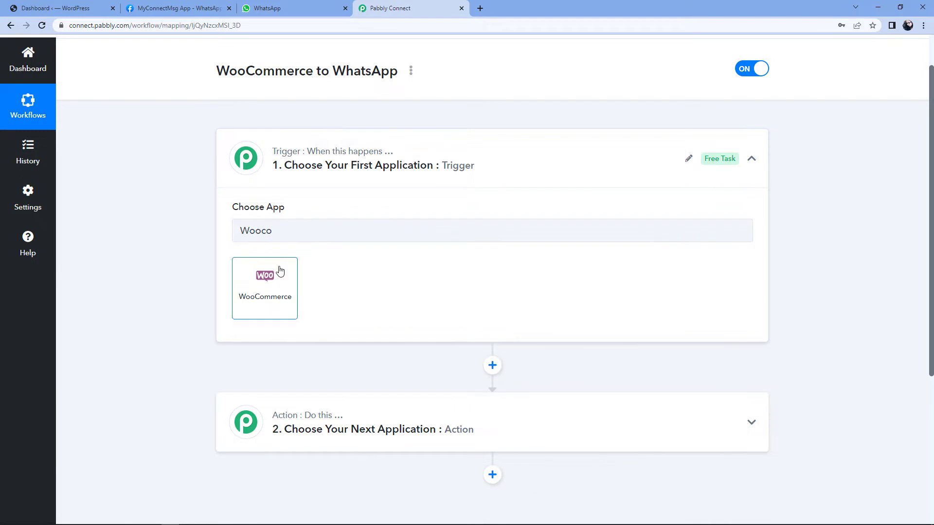
left_click(281, 271)
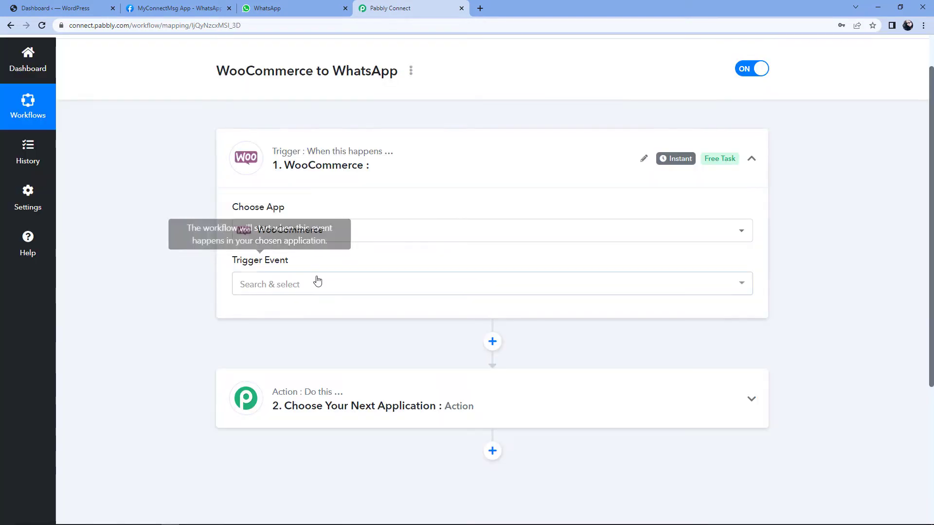
left_click(312, 290)
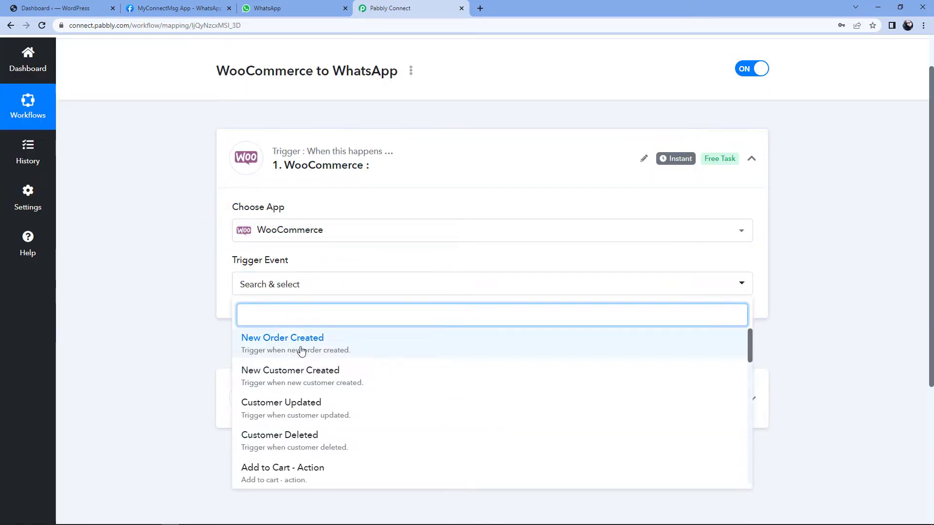
scroll(295, 353, "down", 2)
scroll(308, 359, "down", 4)
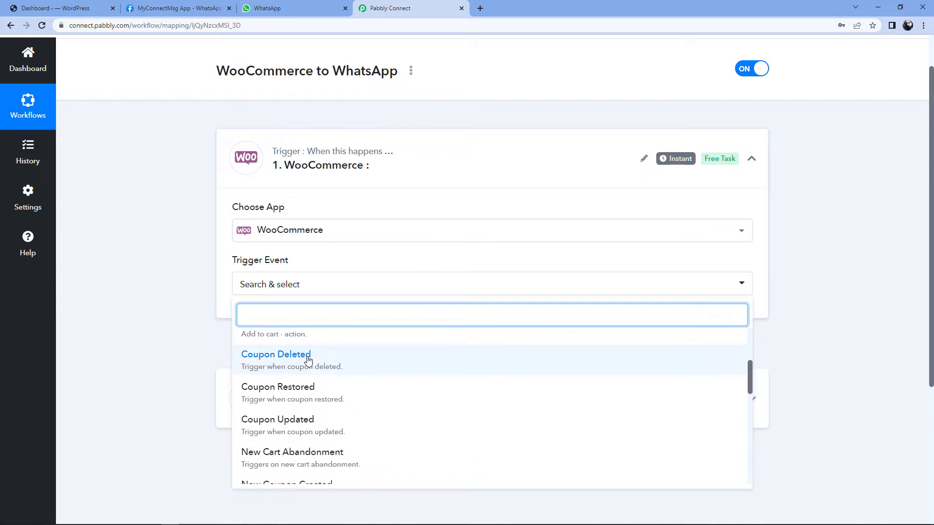
scroll(321, 369, "down", 2)
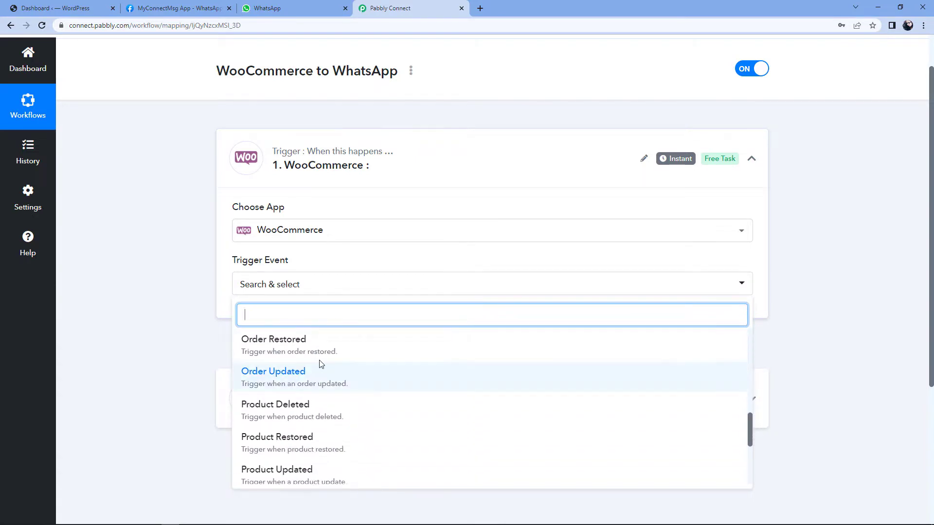
left_click(289, 476)
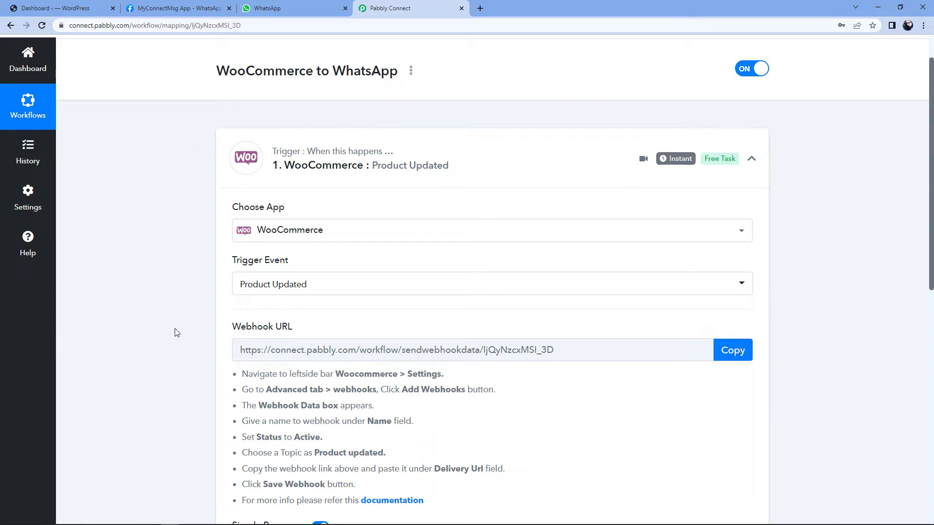
Step: Copy the trigger's webhook URL and go to the WordPress dashboard
scroll(176, 332, "down", 2)
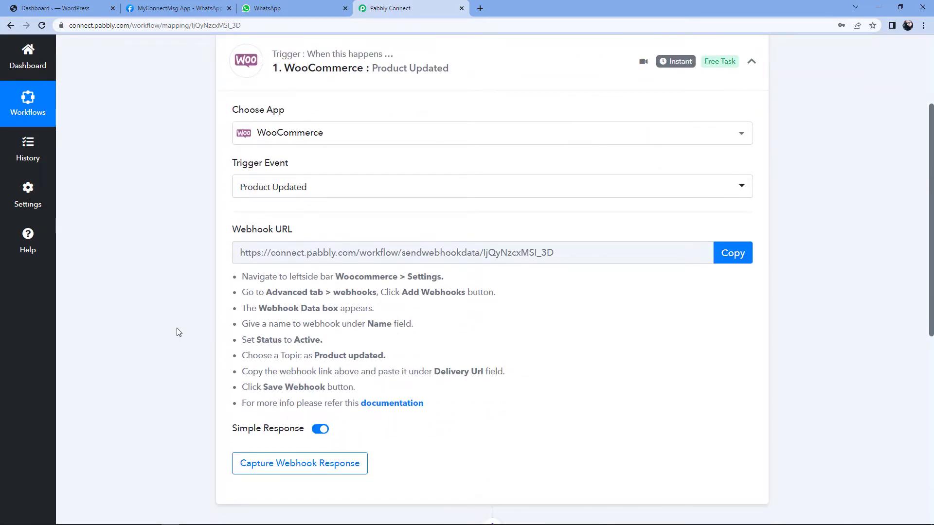
left_click_drag(240, 278, 457, 398)
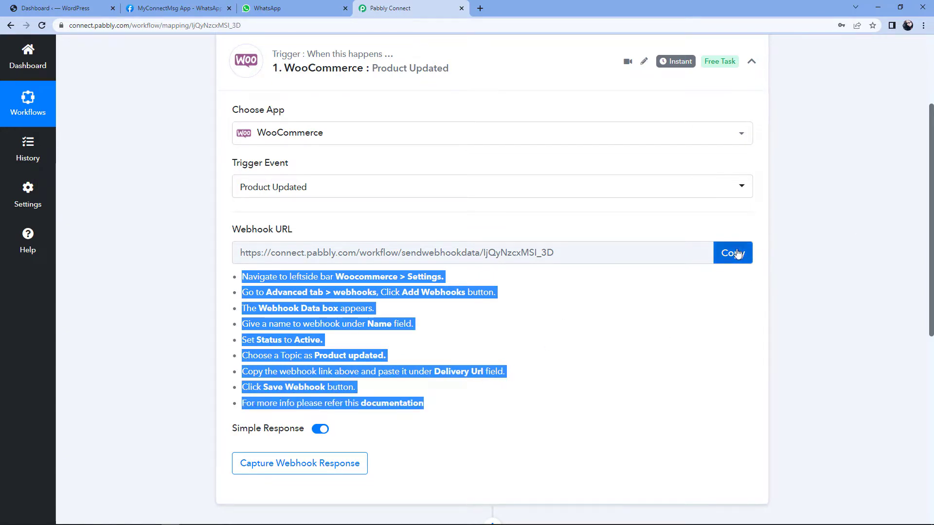
left_click(726, 254)
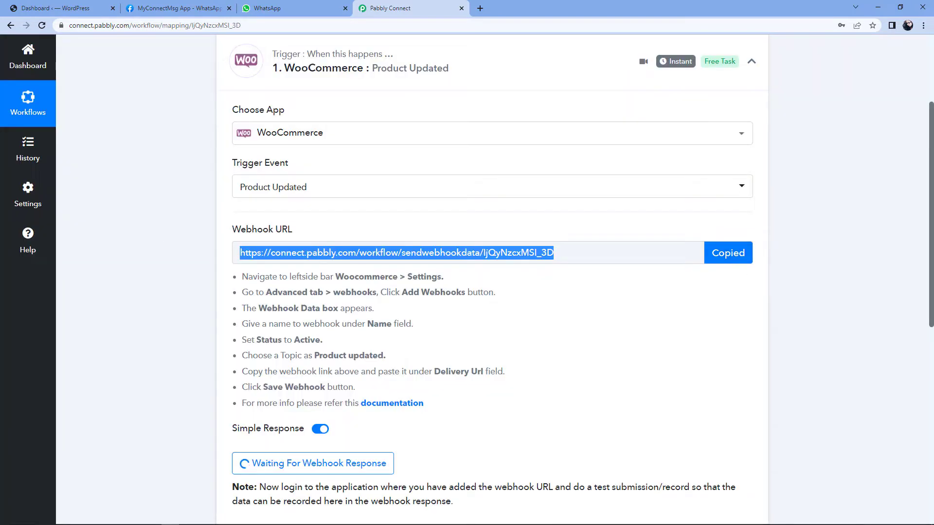
left_click(78, 9)
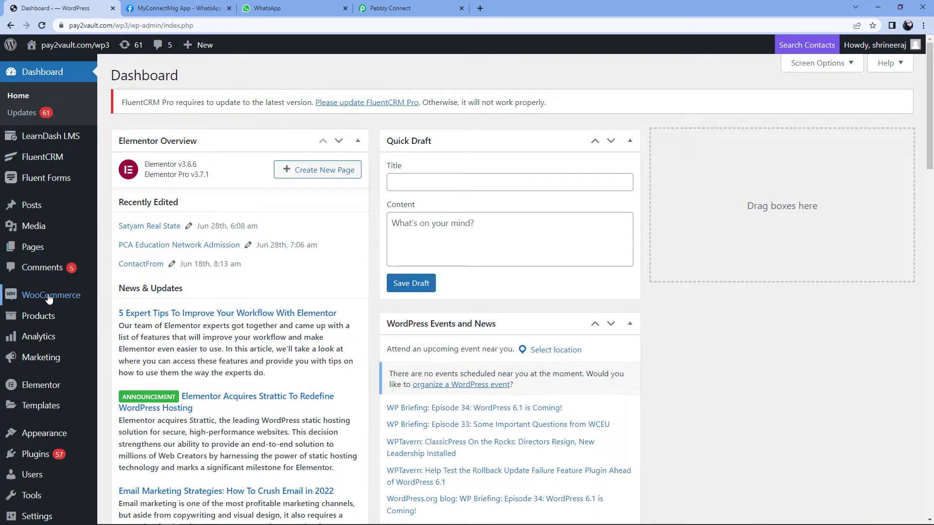
Step: Go to WooCommerce Settings > Advanced > Webhooks and start adding a webhook
mouse_move(49, 299)
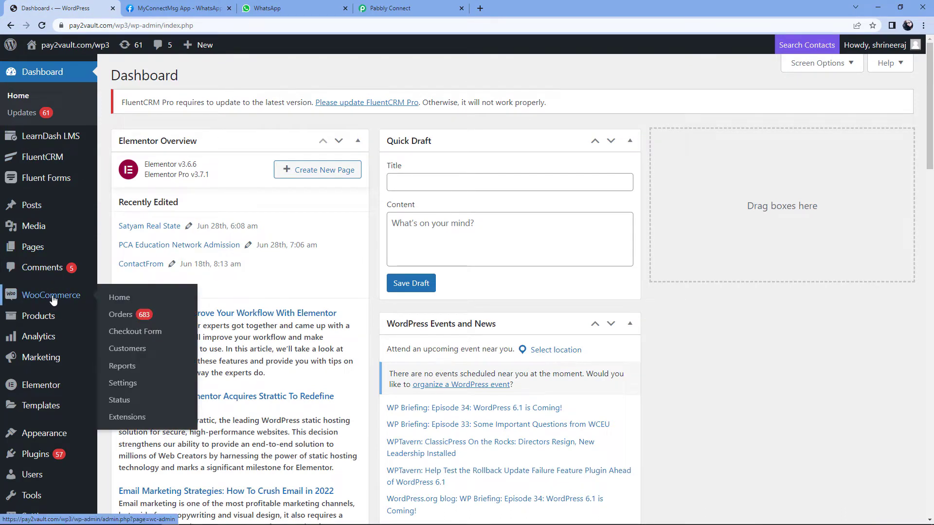
left_click(122, 383)
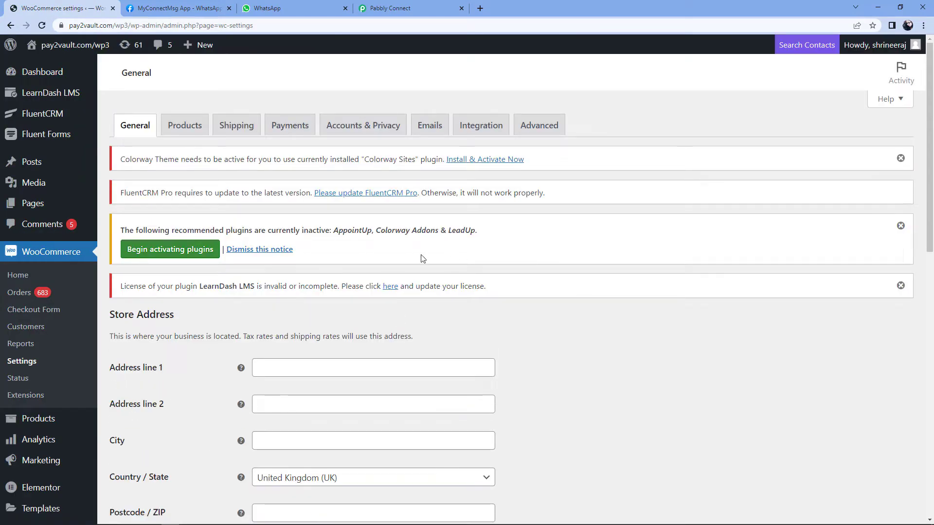
left_click(541, 126)
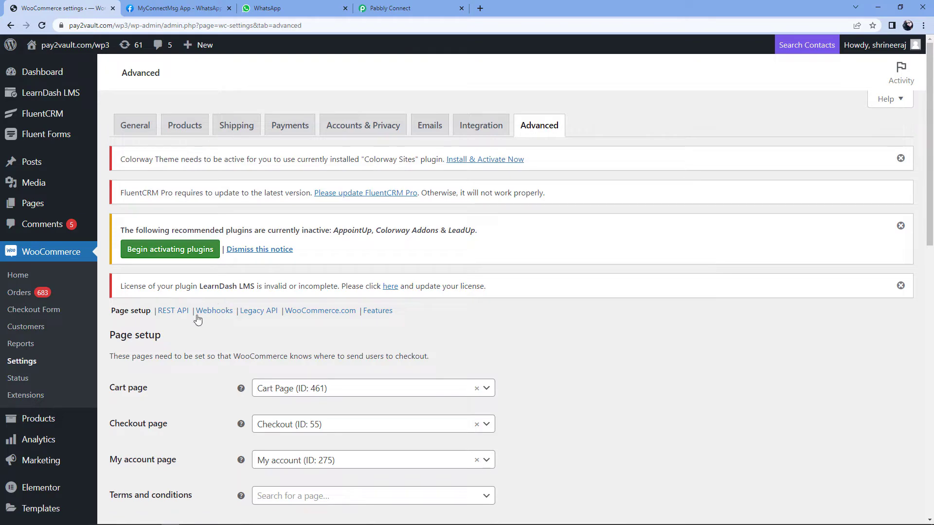
left_click(217, 315)
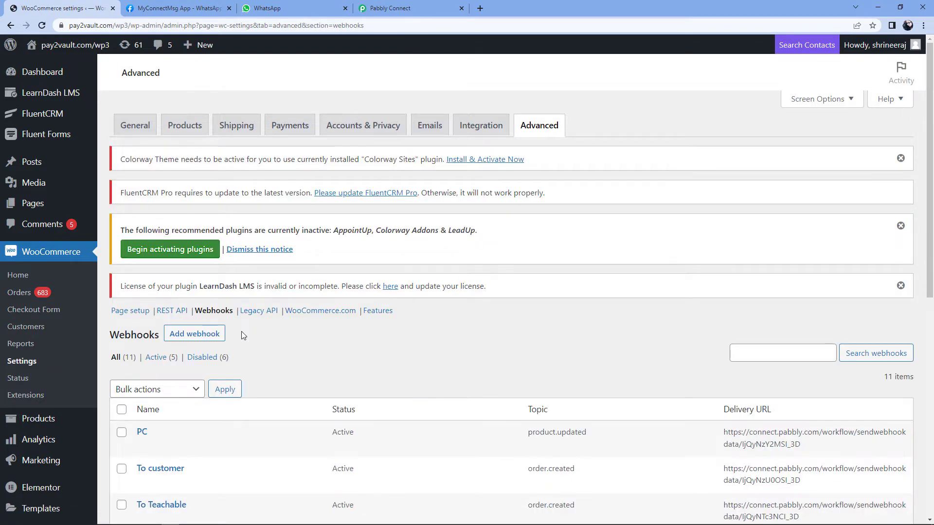
scroll(272, 311, "down", 1)
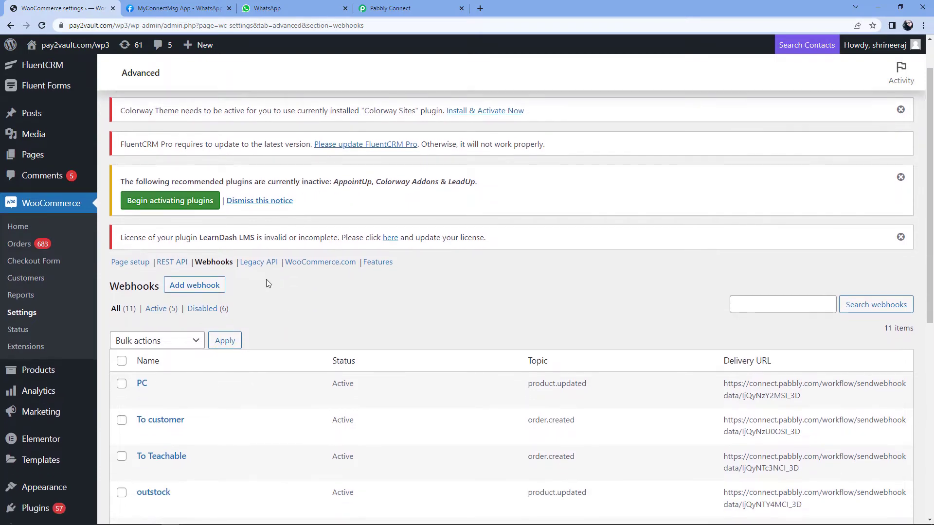
left_click(203, 286)
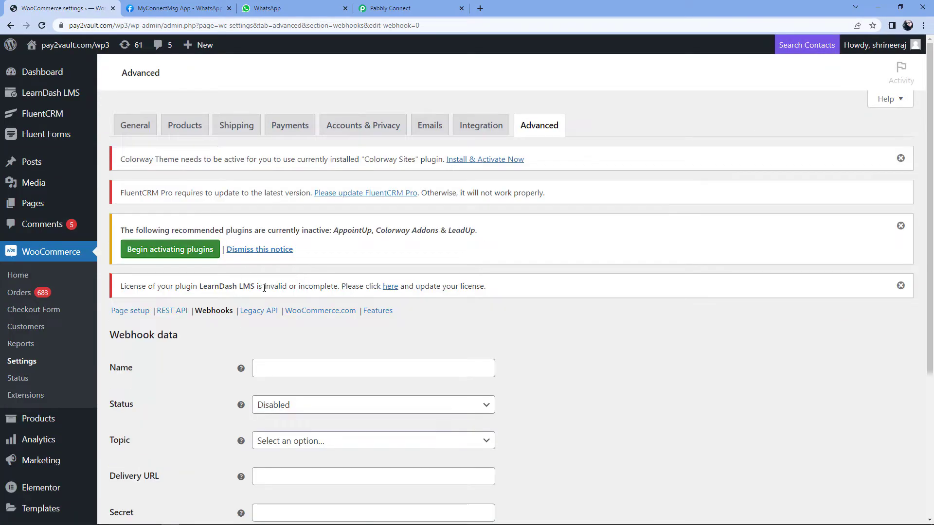
Step: Name the webhook 'PabCon' and set its status to Active
scroll(264, 288, "down", 3)
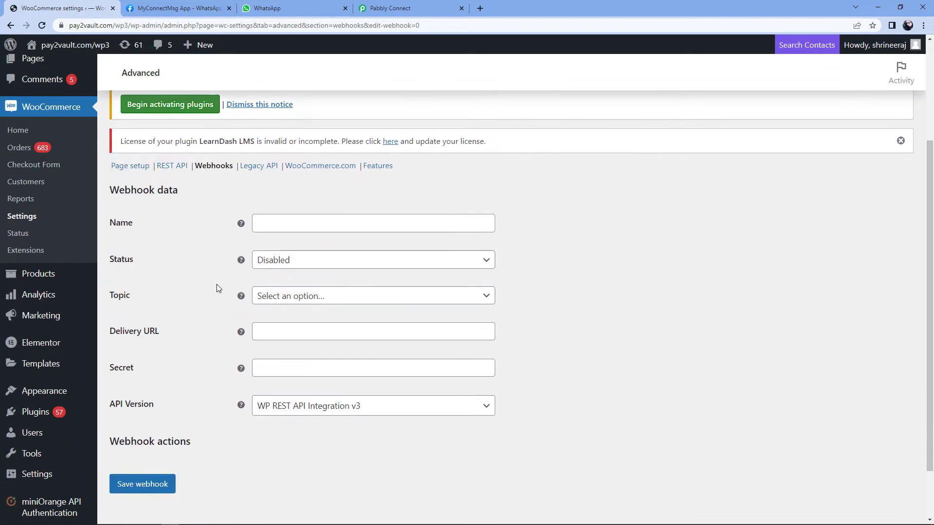
left_click(283, 224)
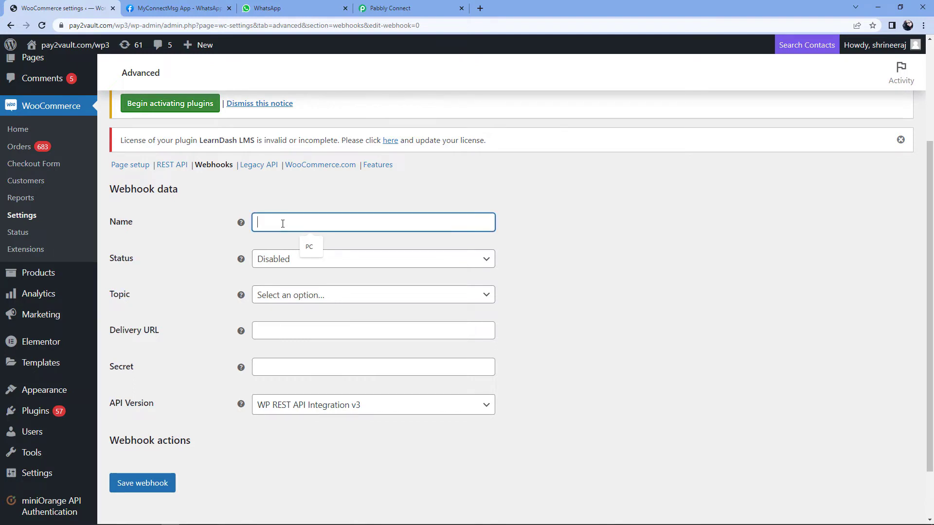
type("Pab")
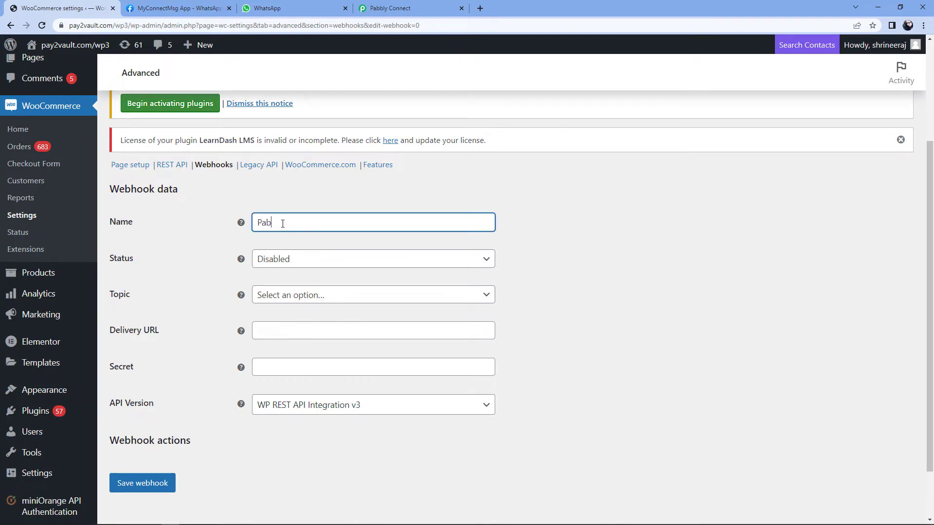
type("Con")
left_click(348, 264)
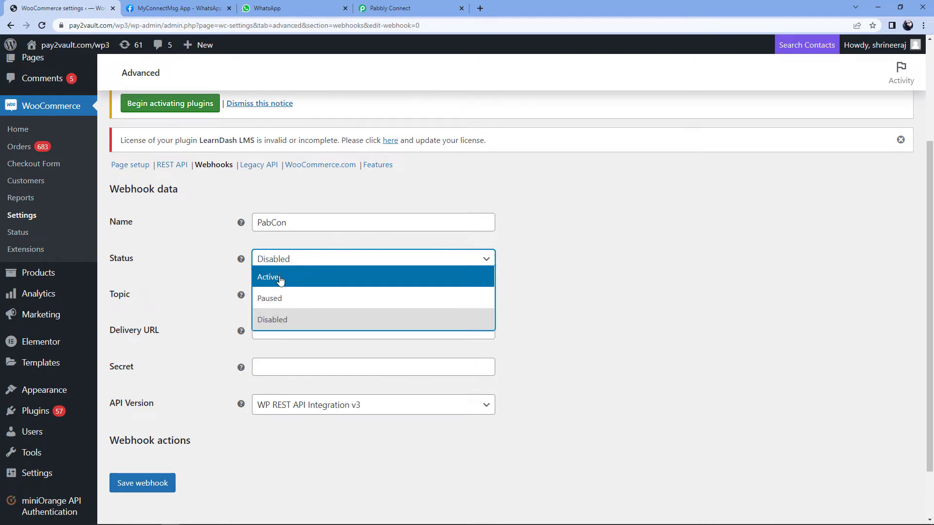
left_click(280, 281)
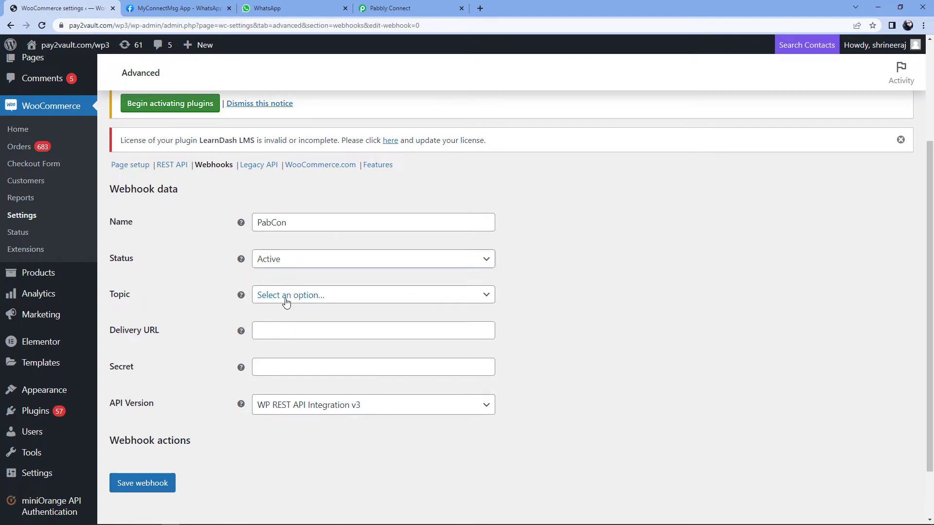
Step: Set topic Product updated, paste the Pabbly URL as delivery URL, and save
left_click(353, 300)
scroll(194, 299, "down", 1)
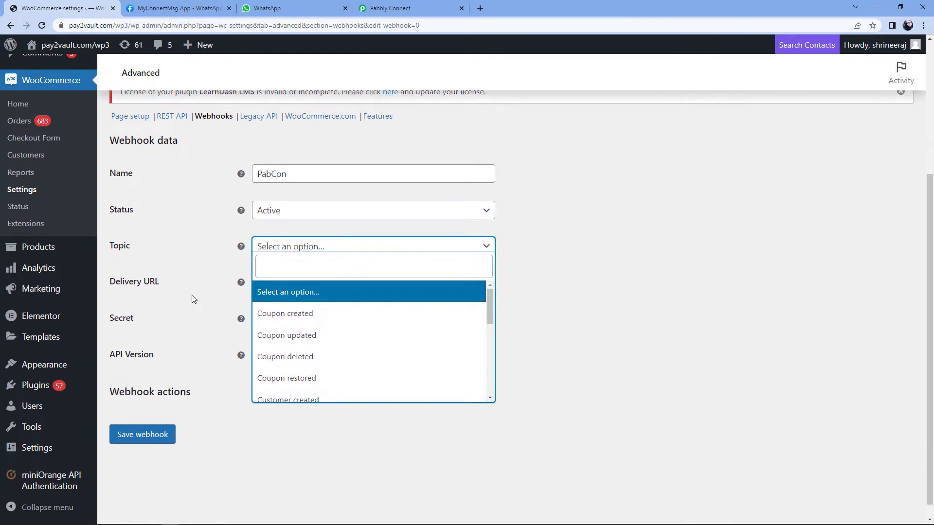
scroll(328, 308, "down", 2)
scroll(327, 310, "down", 1)
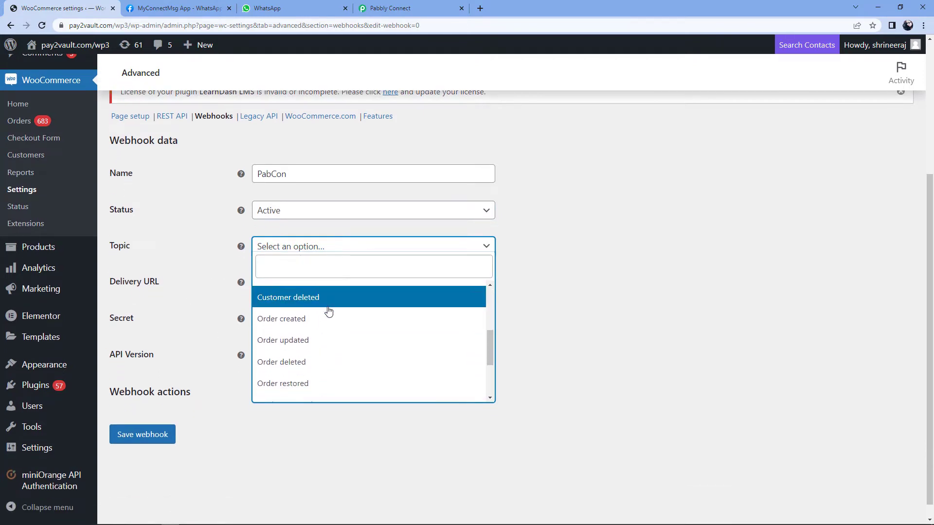
scroll(324, 315, "down", 2)
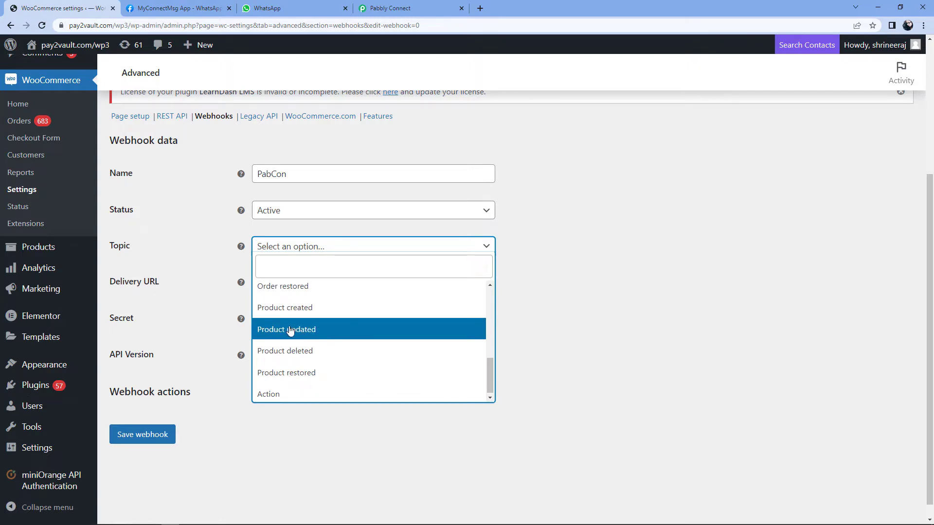
left_click(321, 332)
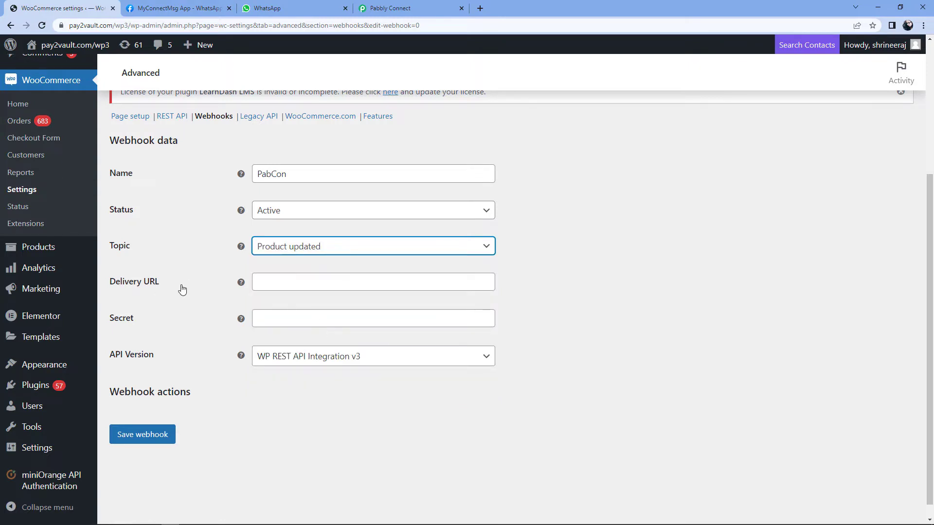
key("Tab")
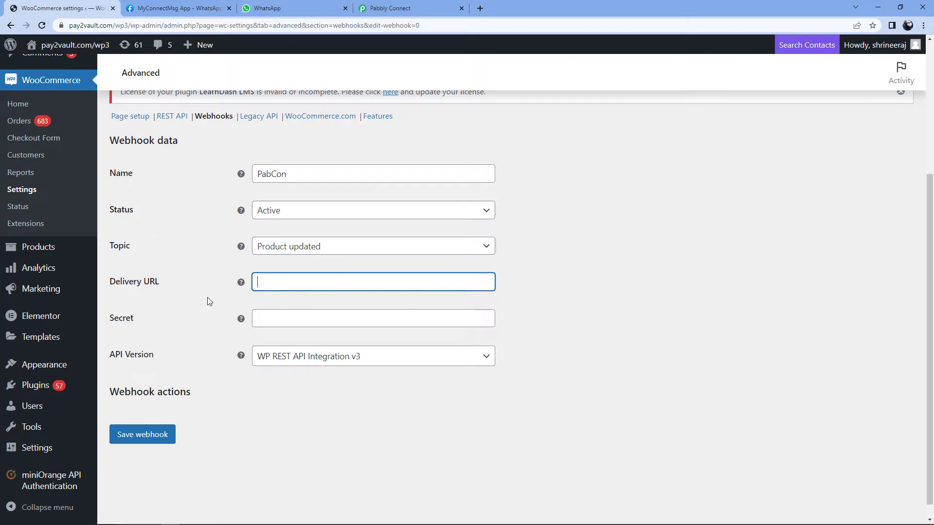
right_click(260, 281)
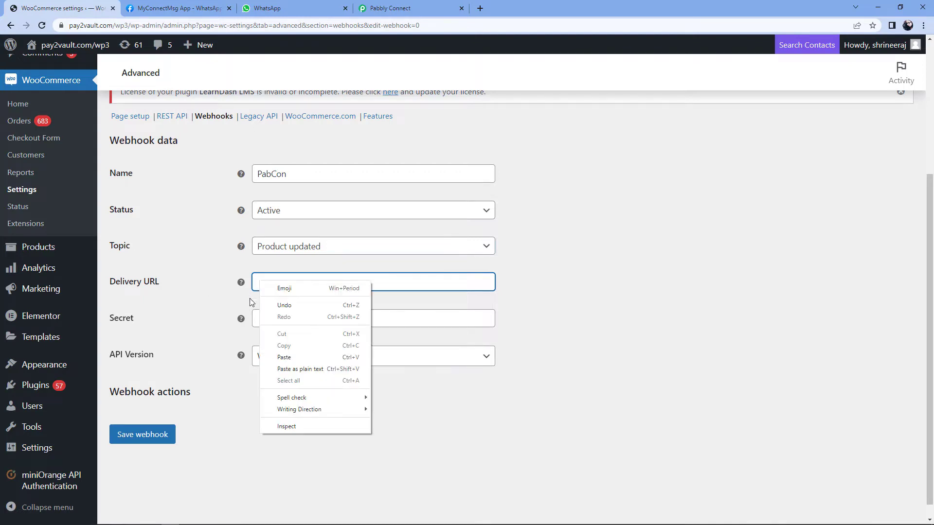
left_click(292, 359)
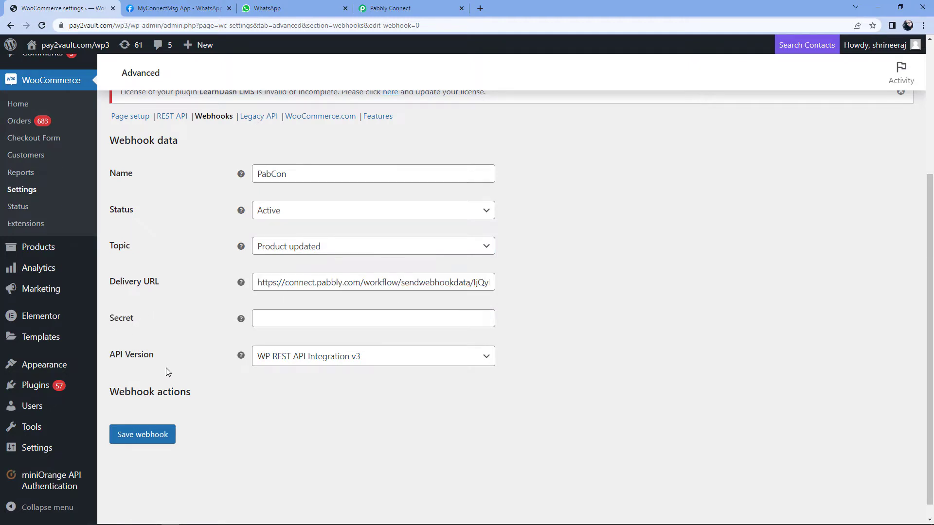
left_click(149, 442)
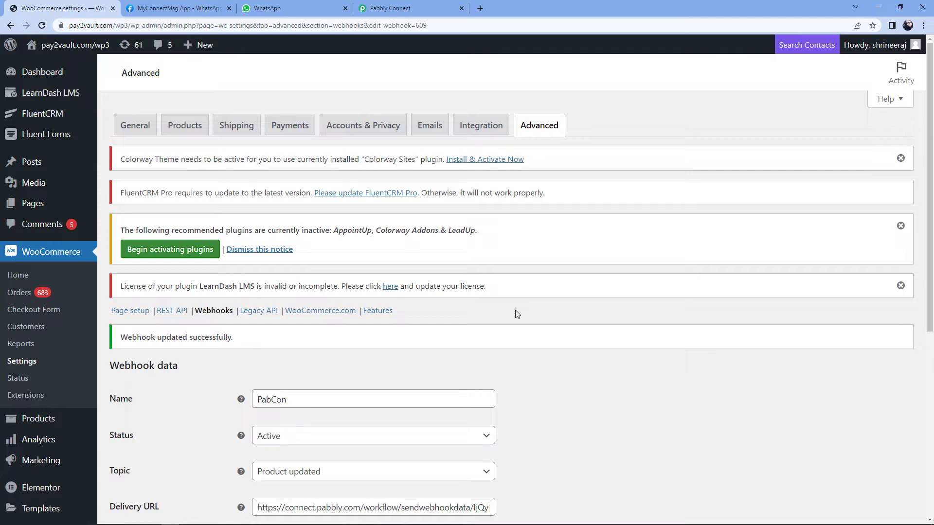
Step: In Pabbly Connect, re-capture the webhook response and confirm with Yes
left_click(400, 7)
left_click(211, 294)
scroll(209, 299, "down", 4)
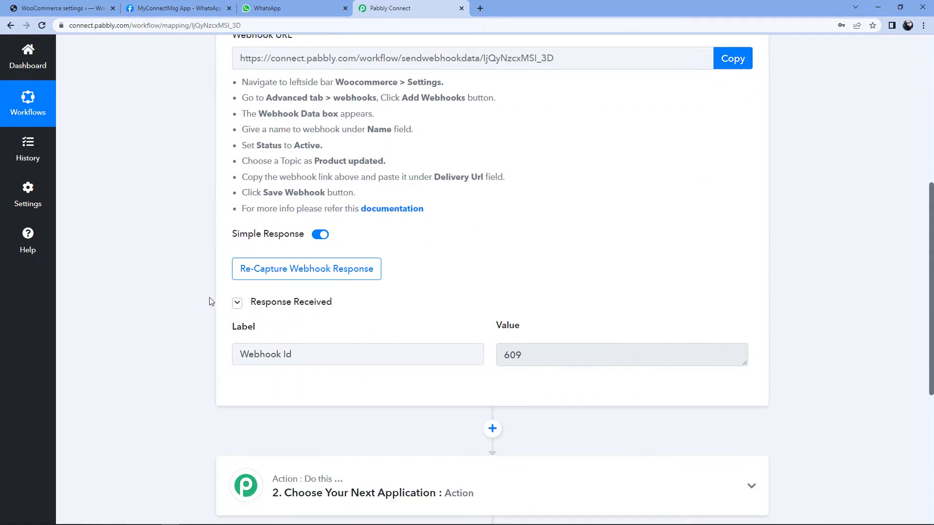
mouse_move(300, 309)
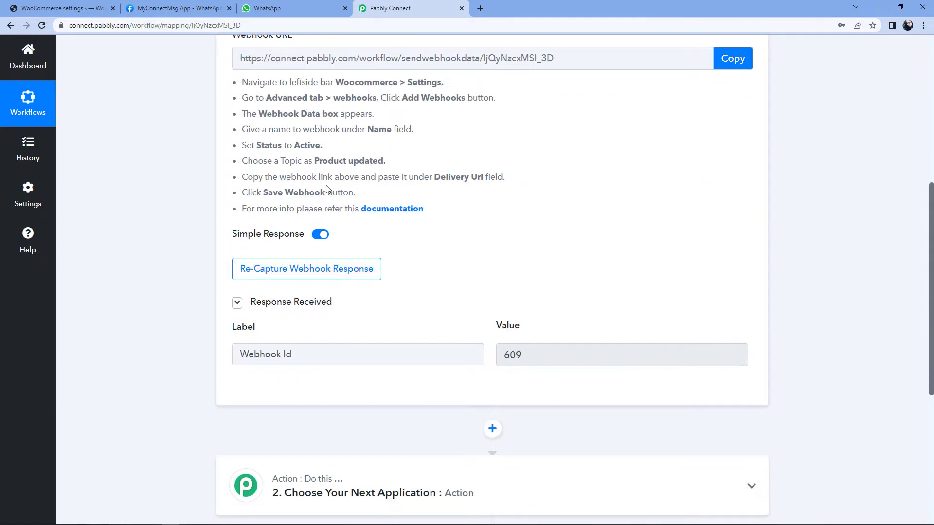
left_click(258, 276)
left_click(423, 345)
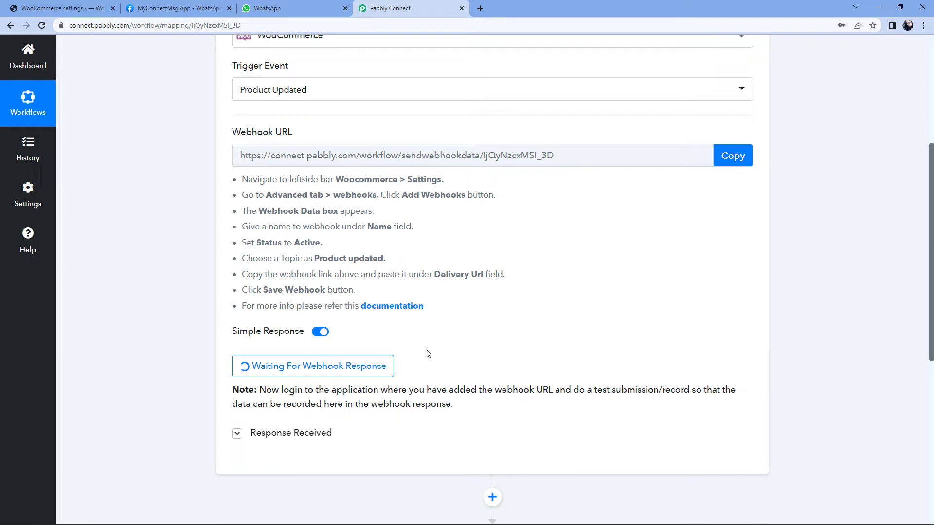
Step: Open the Blue Snowball USB Microphone product page from the store in a new tab
left_click(74, 7)
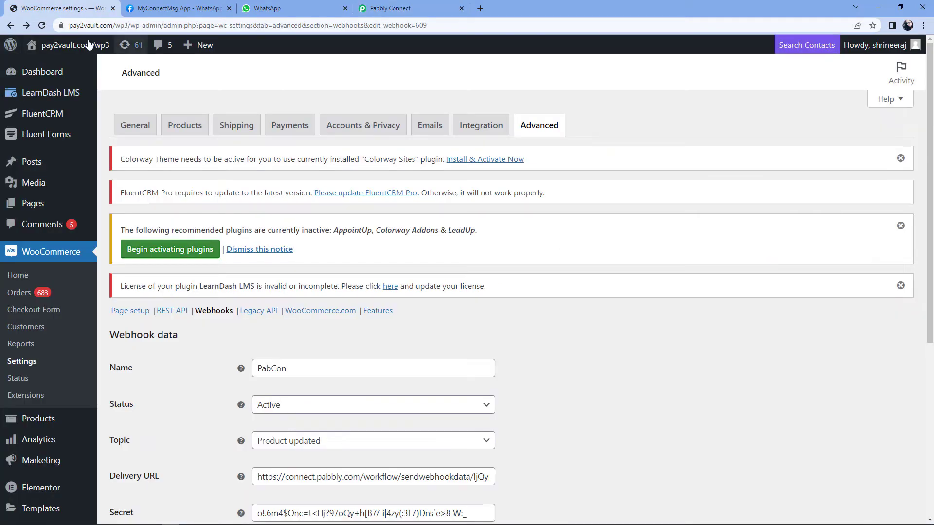
left_click(58, 84)
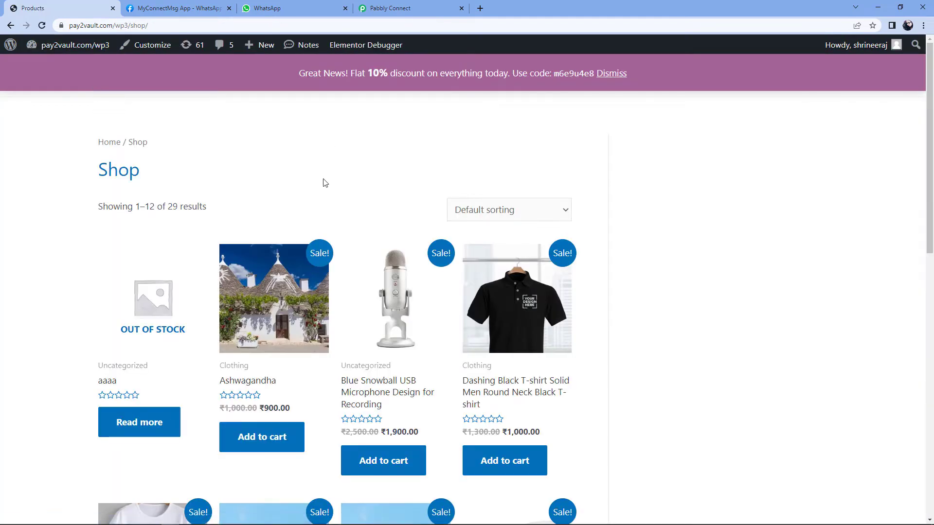
scroll(345, 196, "down", 3)
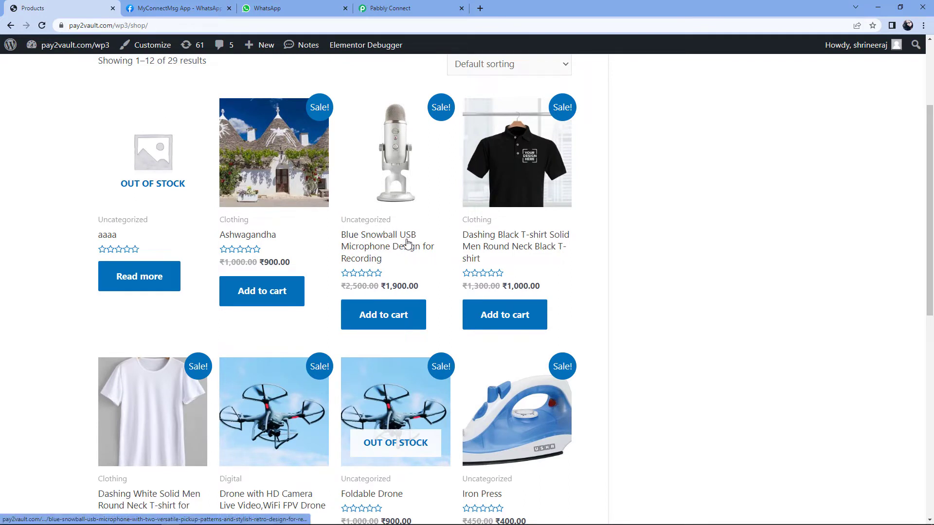
right_click(373, 239)
left_click(395, 247)
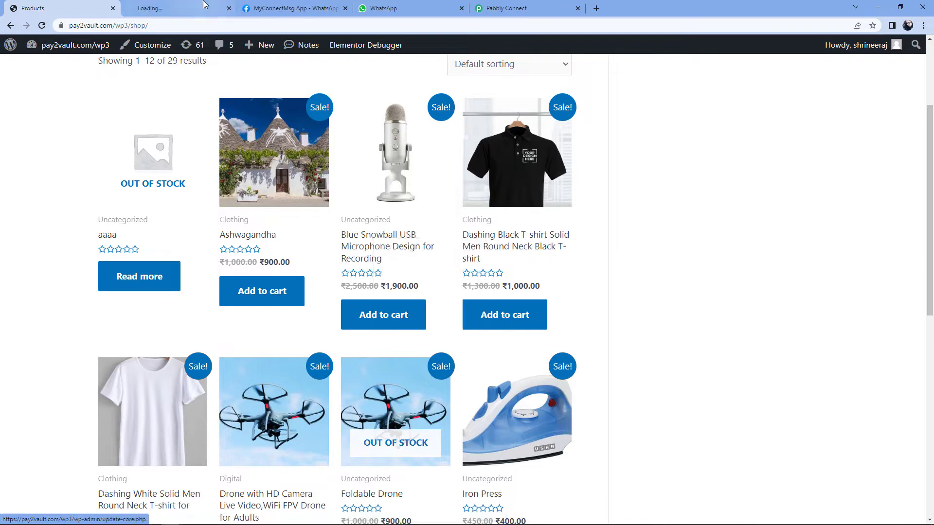
left_click(203, 5)
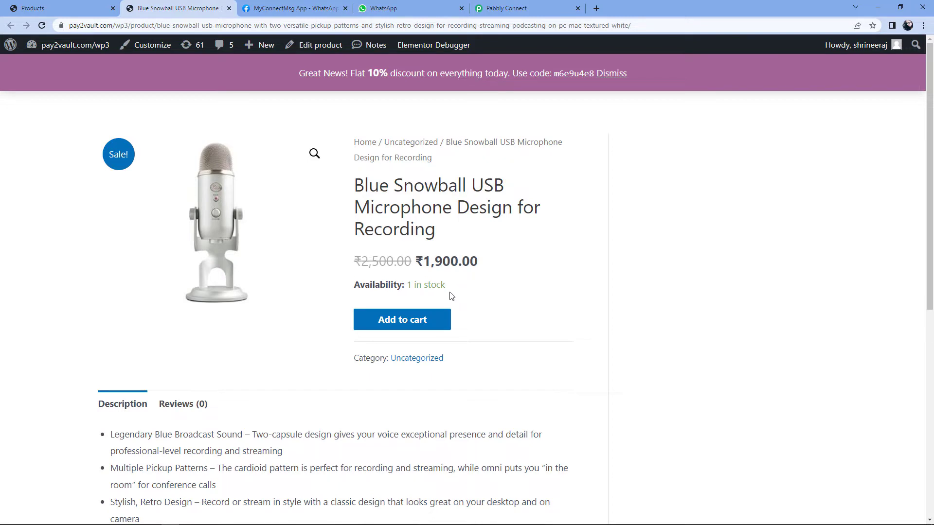
Step: Note its 1-in-stock availability and add the microphone to the cart
left_click_drag(448, 288, 406, 287)
left_click(466, 288)
left_click(427, 324)
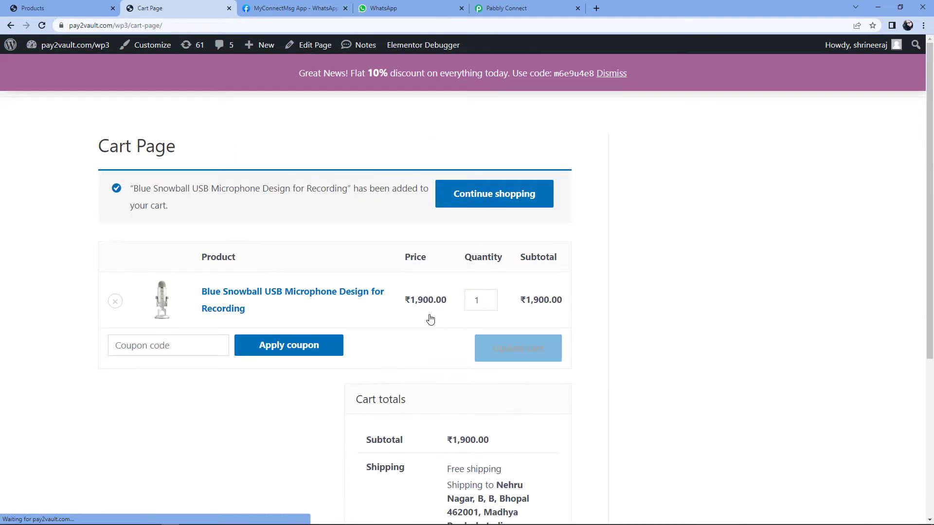
scroll(470, 358, "down", 4)
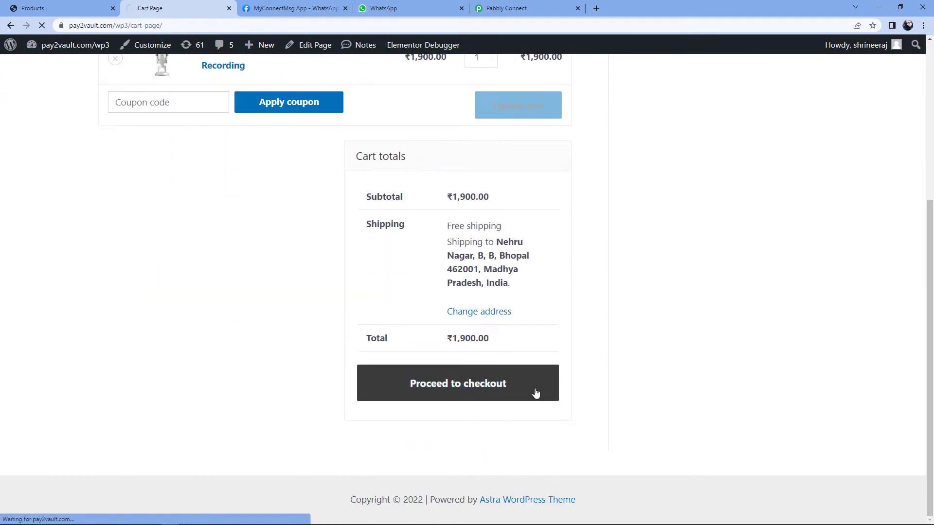
Step: Check out and place the cash-on-delivery order, then return to Pabbly Connect
left_click(452, 391)
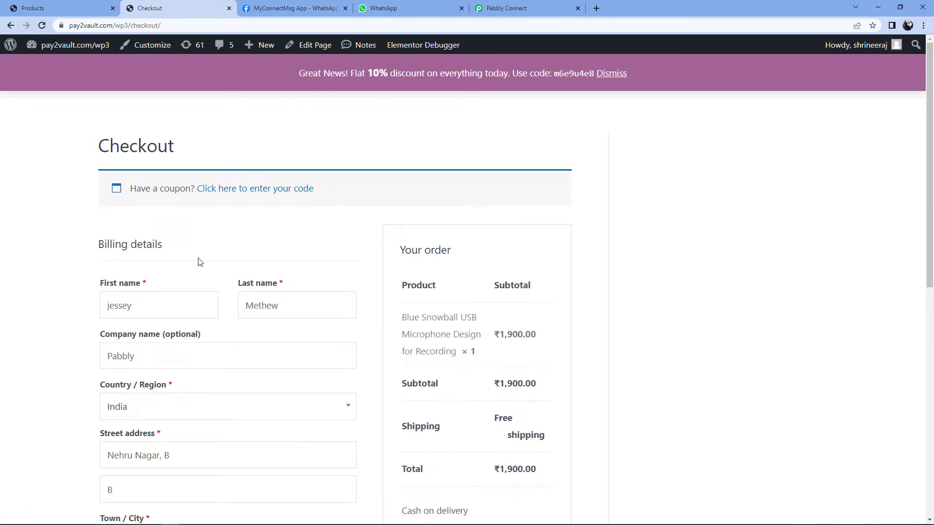
scroll(108, 263, "down", 1)
scroll(76, 290, "down", 7)
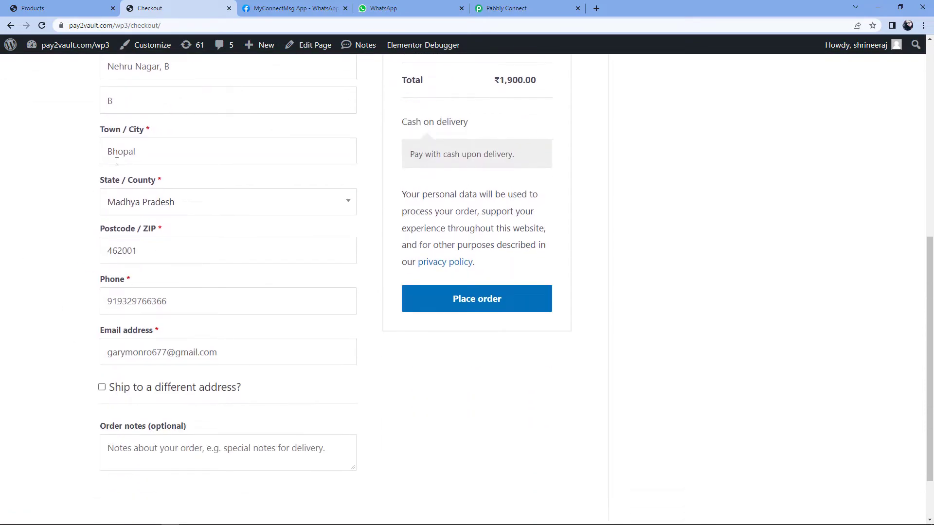
left_click(515, 304)
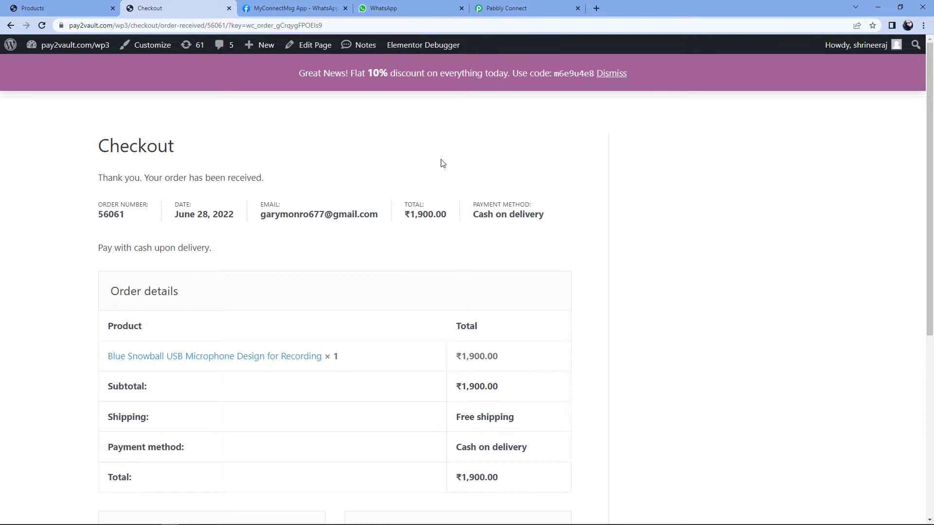
left_click(541, 7)
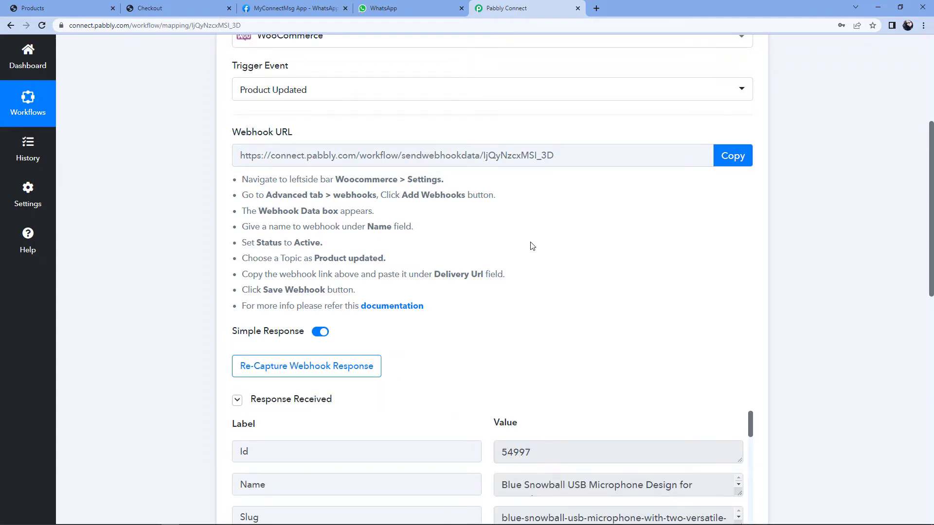
Step: Inspect the captured product name in the Response Received data
scroll(530, 249, "down", 5)
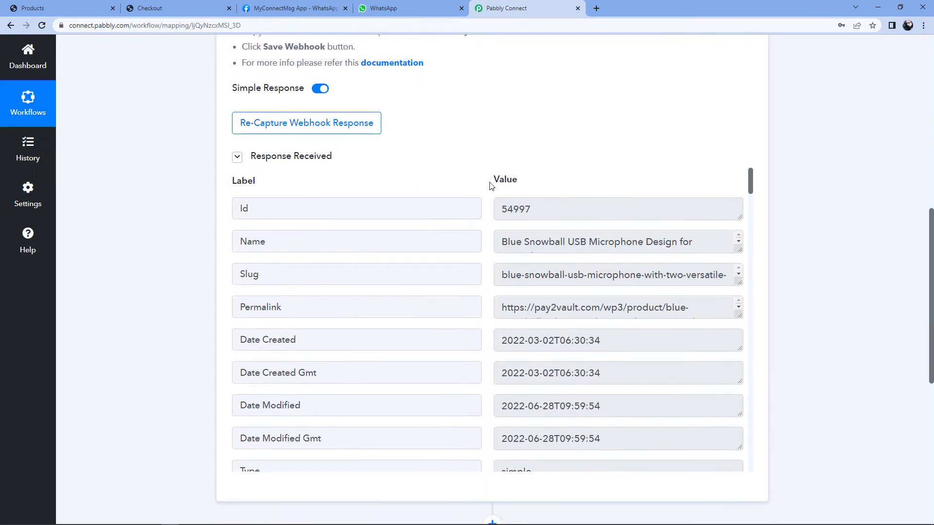
left_click(496, 246)
key("ctrl+a")
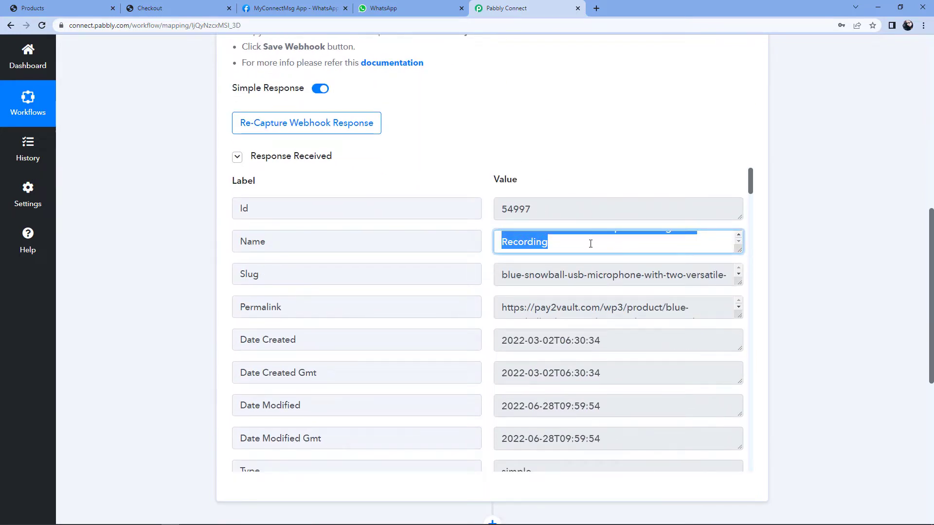
left_click(558, 245)
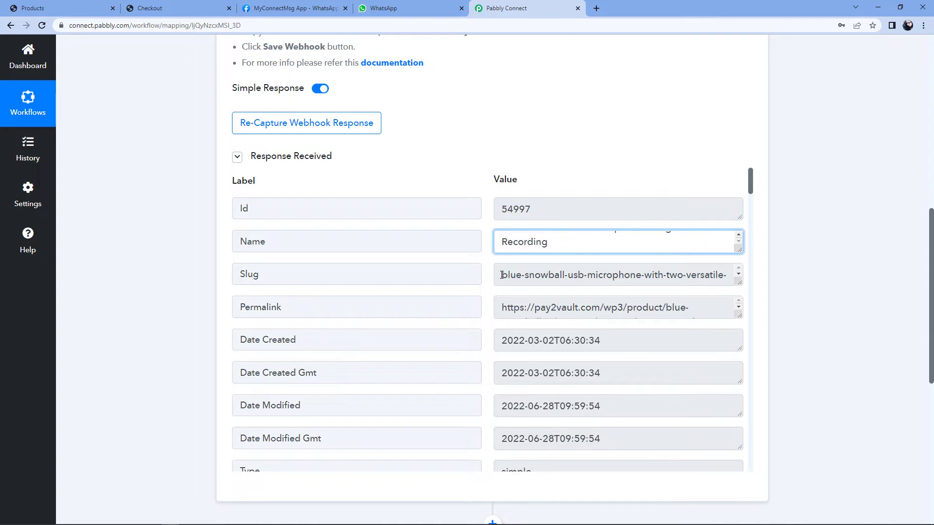
Step: Scroll to the Stock Status field and confirm it reads outofstock
scroll(486, 265, "down", 3)
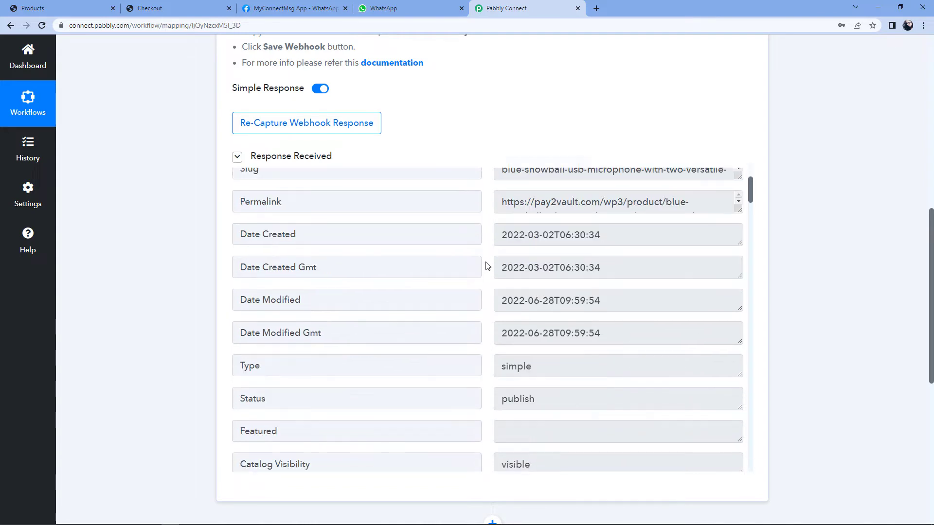
scroll(487, 266, "down", 2)
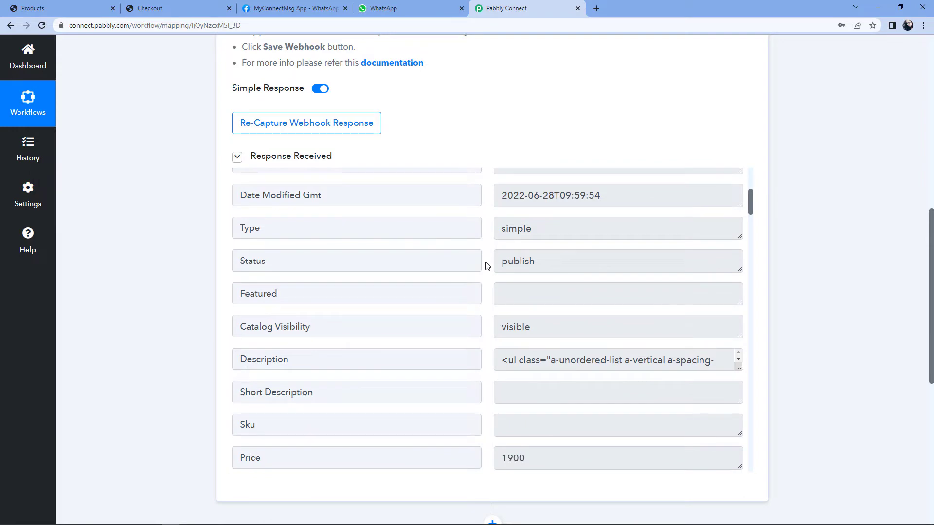
scroll(486, 265, "down", 17)
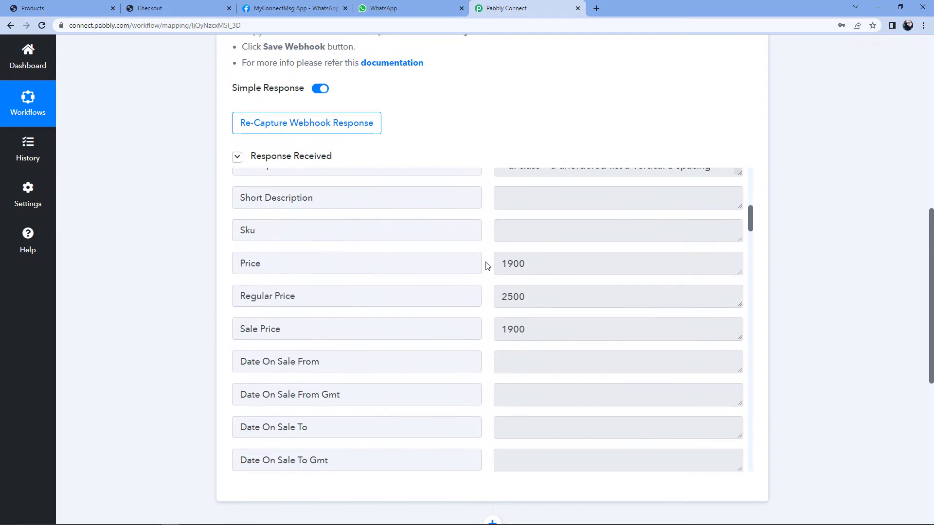
scroll(486, 265, "down", 20)
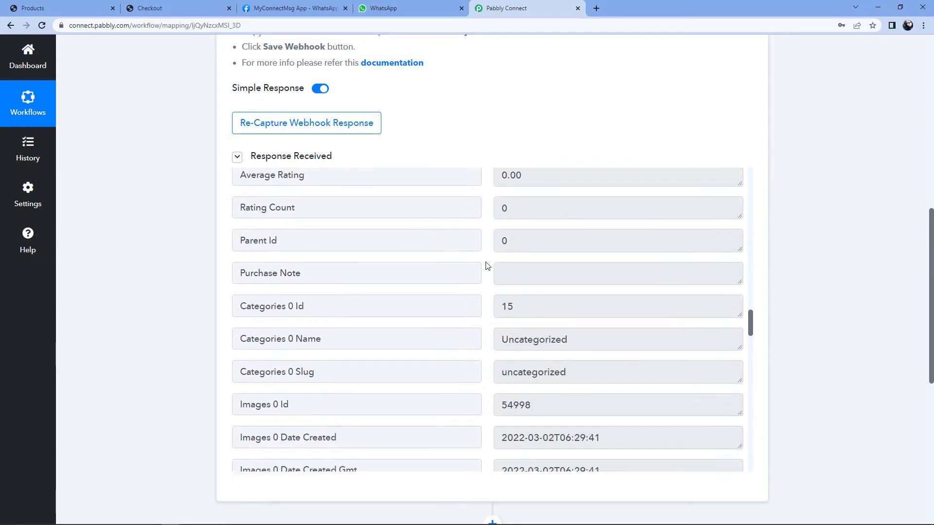
scroll(487, 265, "down", 12)
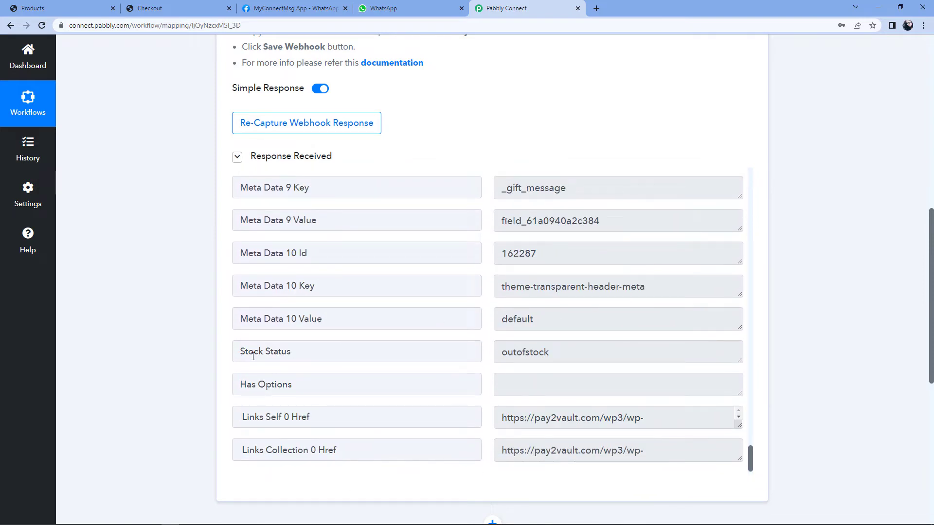
left_click(253, 357)
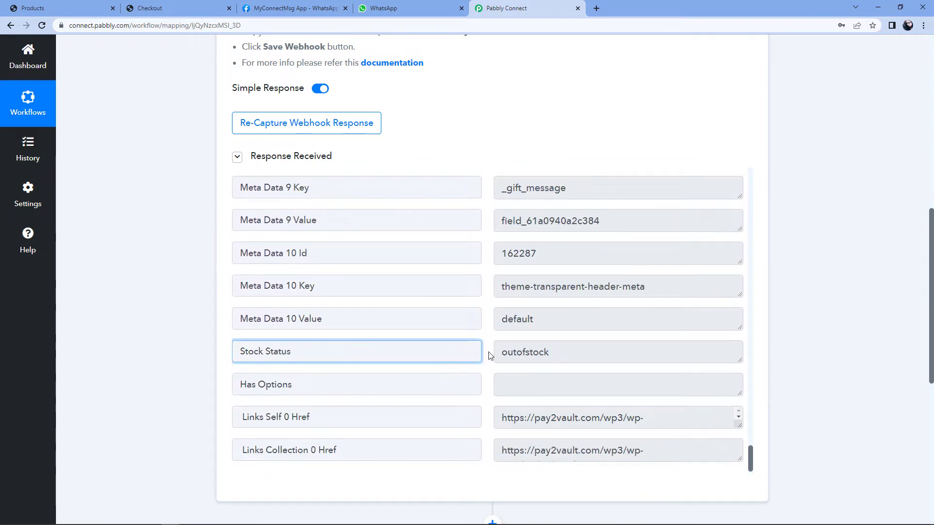
left_click_drag(497, 355, 579, 359)
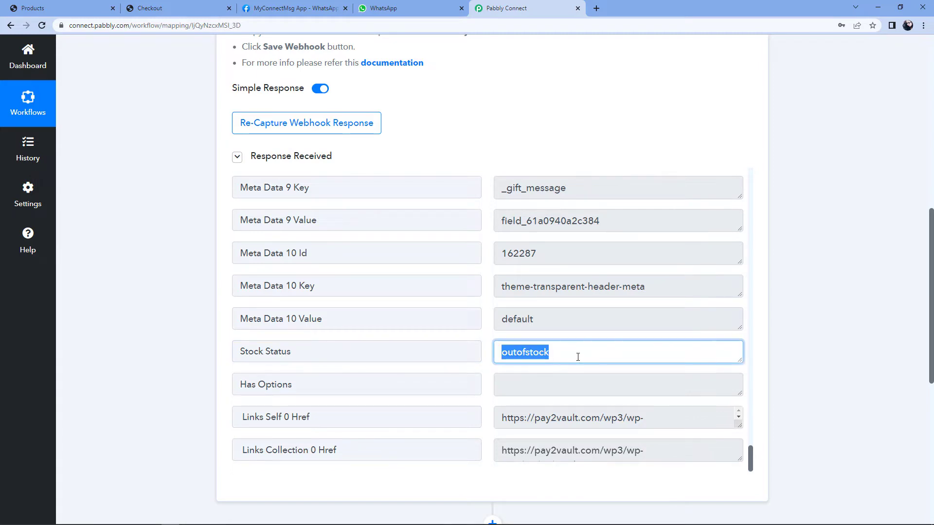
left_click(578, 358)
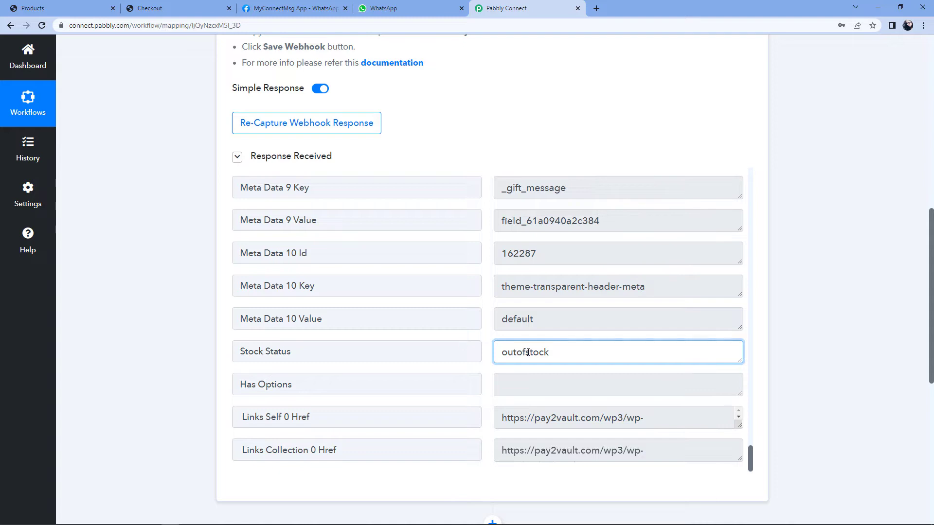
scroll(802, 250, "down", 7)
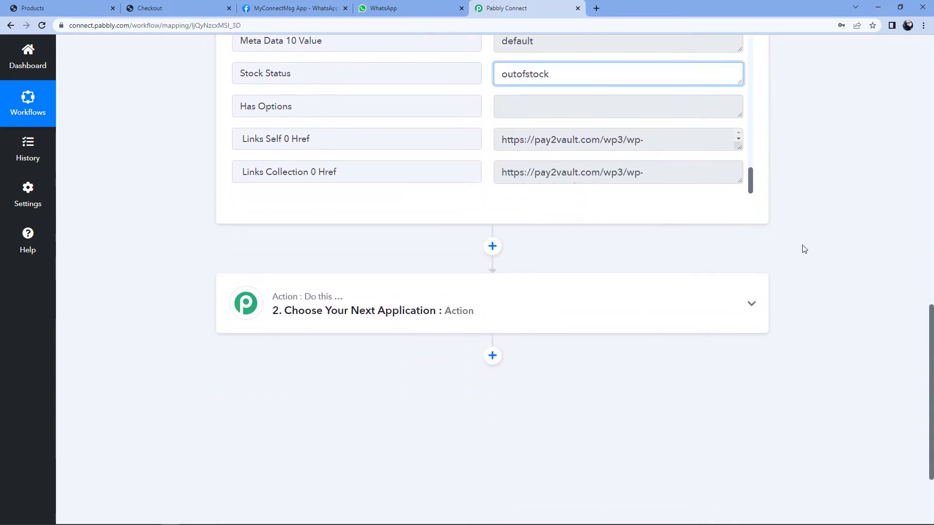
Step: Choose Filter by Pabbly as the next action's app
left_click(462, 237)
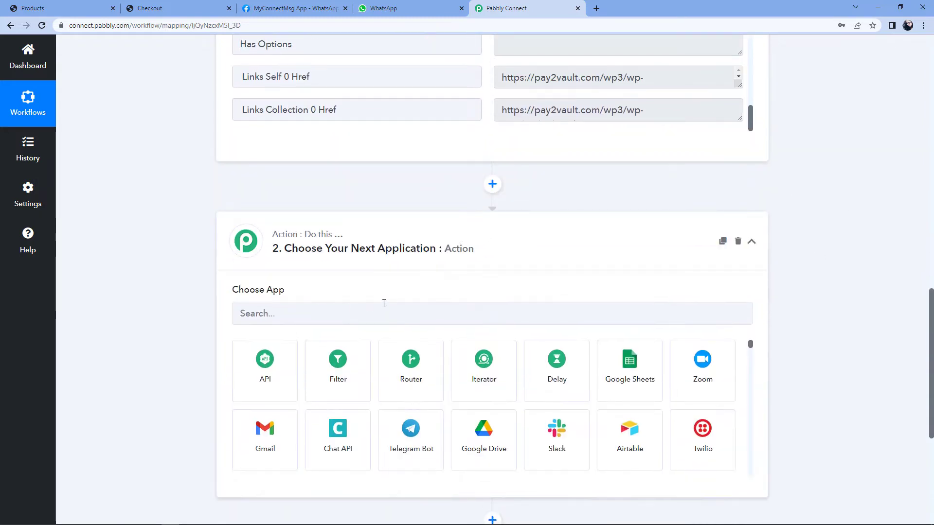
left_click(280, 315)
type("Filter")
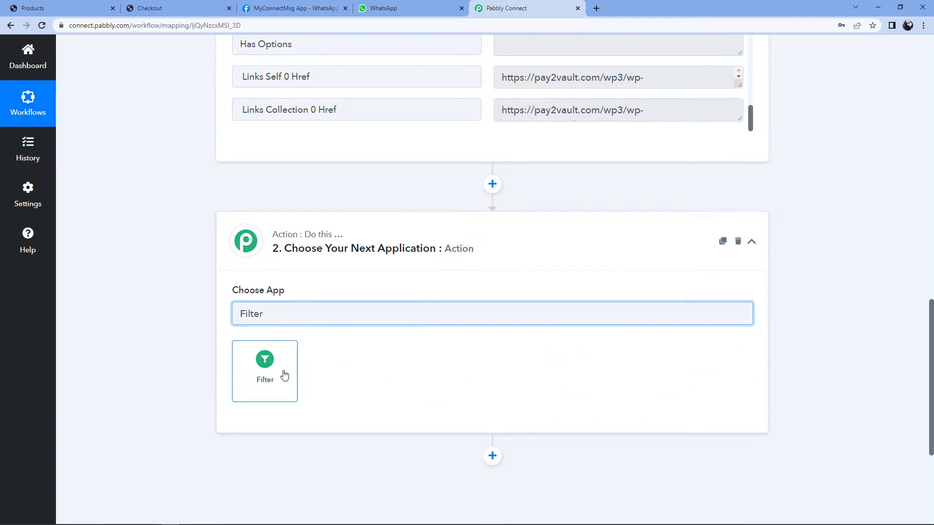
left_click(285, 375)
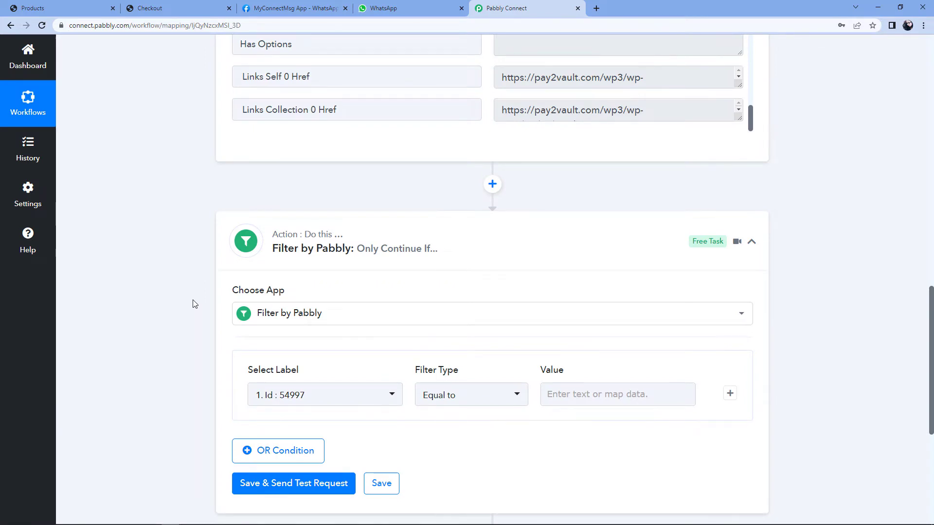
Step: Re-check that the captured Stock Status value is outofstock
scroll(195, 304, "up", 2)
left_click(291, 109)
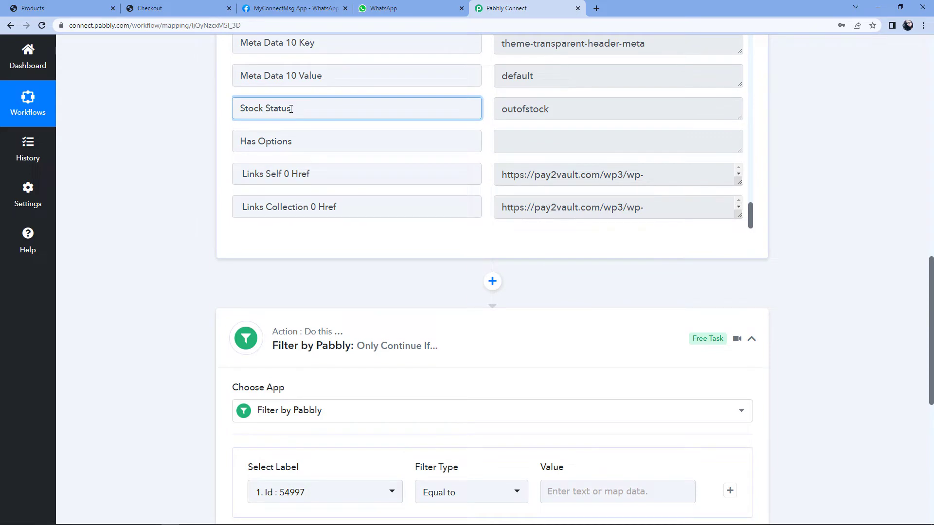
double_click(520, 106)
left_click(553, 109)
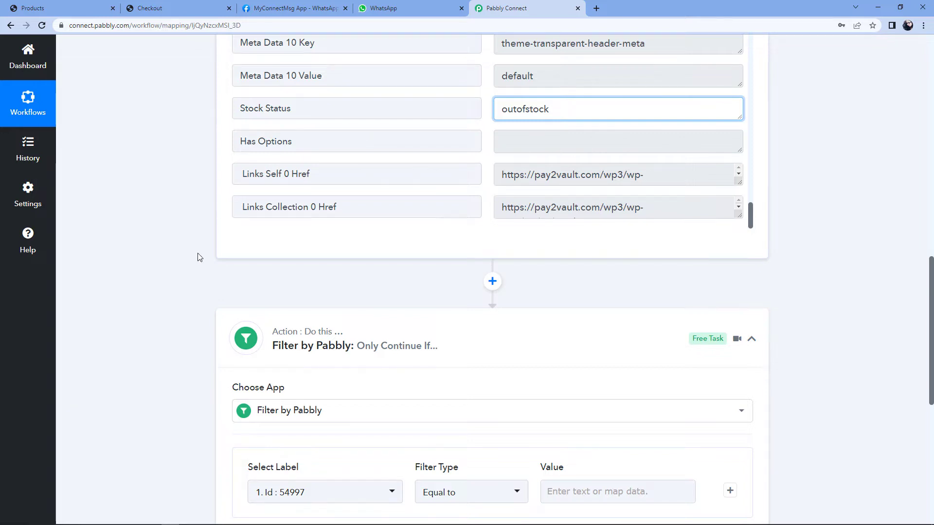
scroll(200, 257, "down", 3)
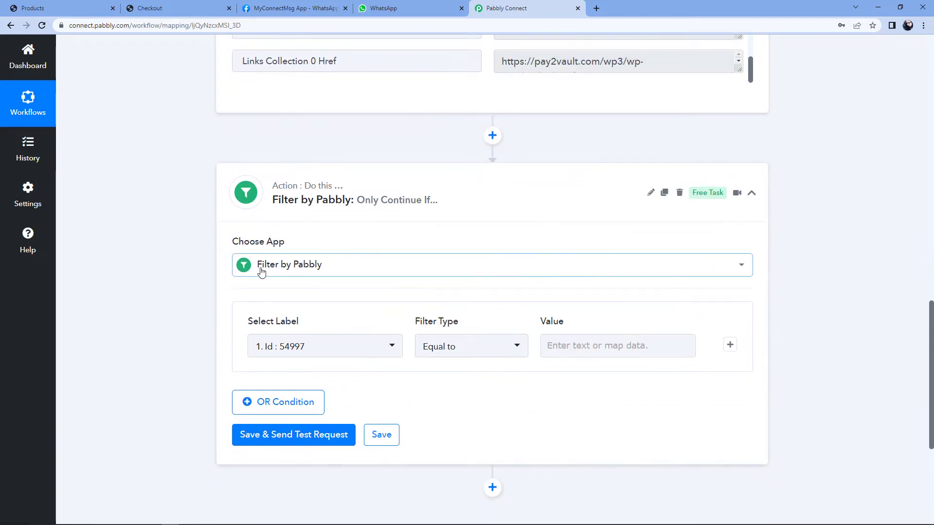
Step: Set the filter's label to Stock Status from the WooCommerce product update fields
scroll(262, 273, "down", 1)
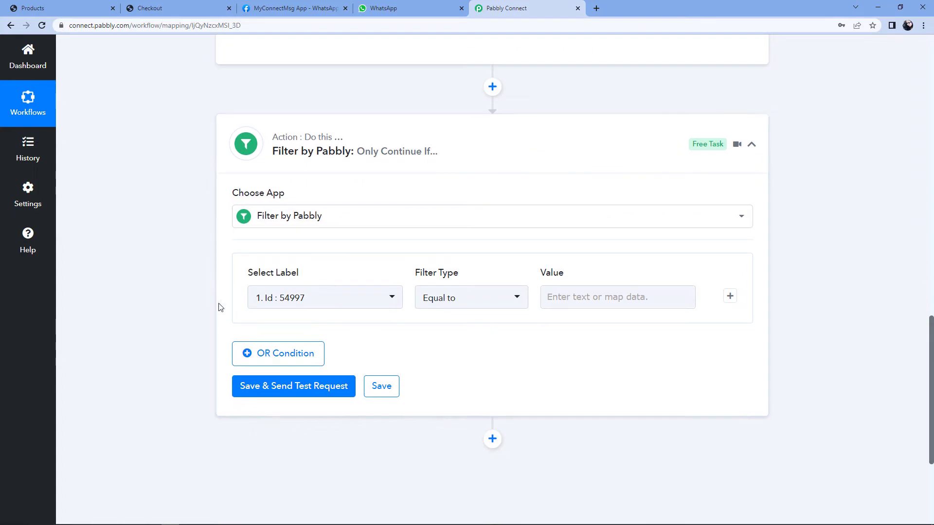
left_click(388, 301)
left_click(409, 240)
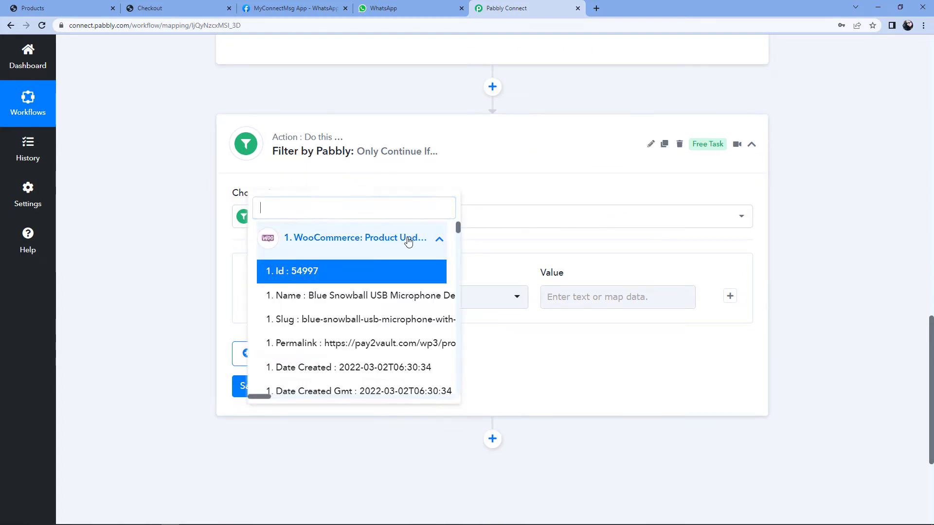
scroll(383, 290, "down", 15)
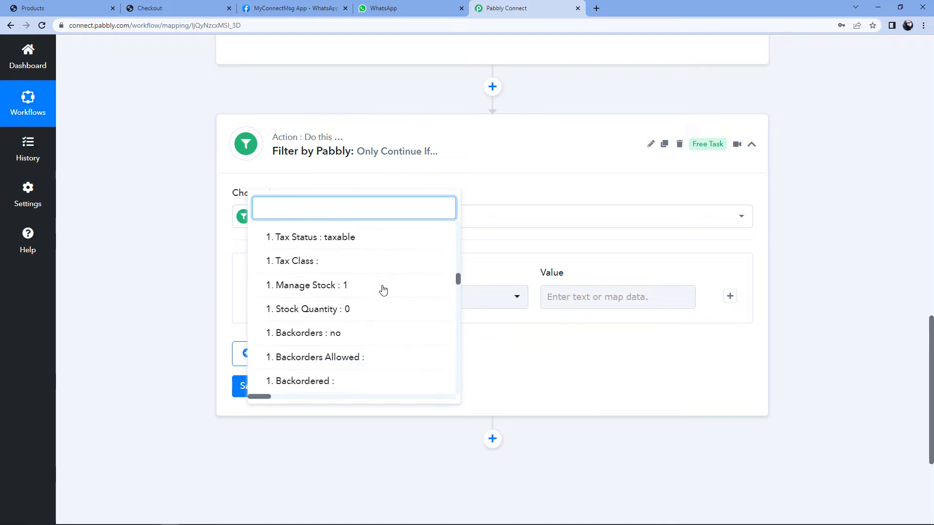
scroll(384, 290, "down", 20)
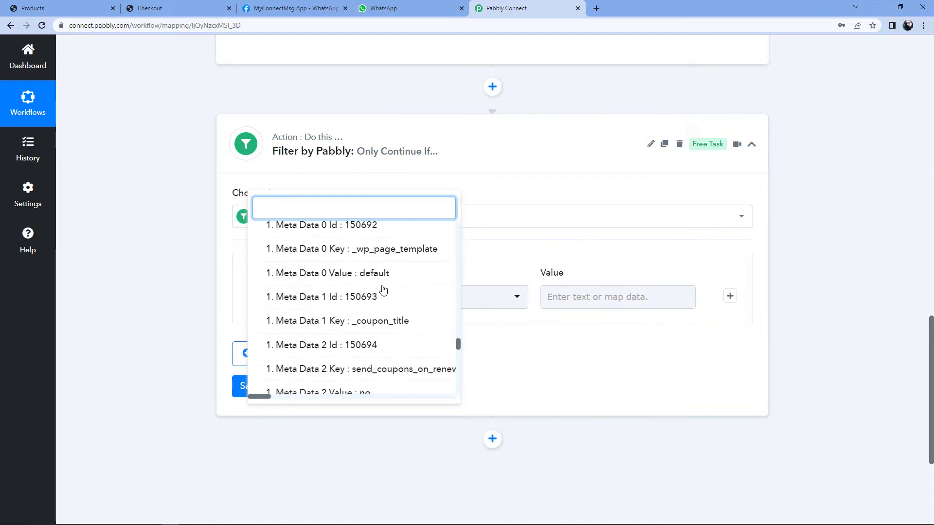
scroll(383, 290, "down", 15)
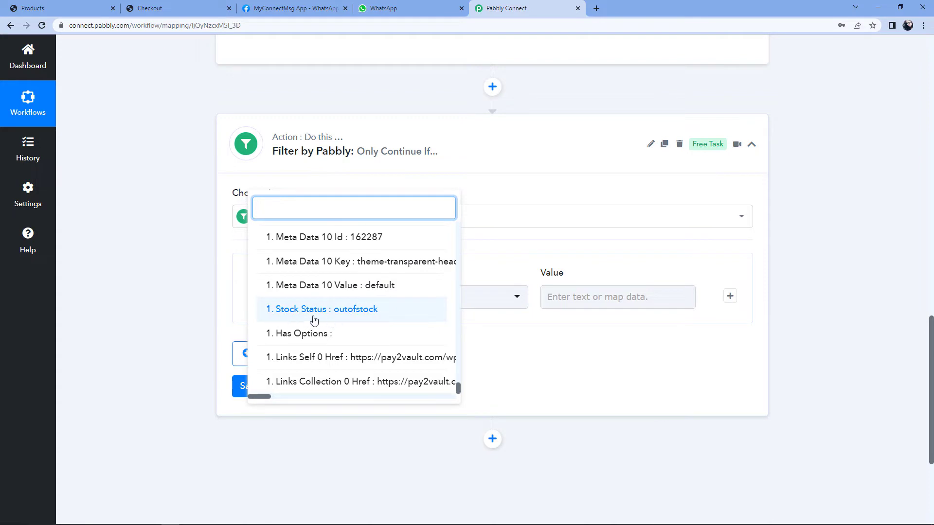
left_click(299, 311)
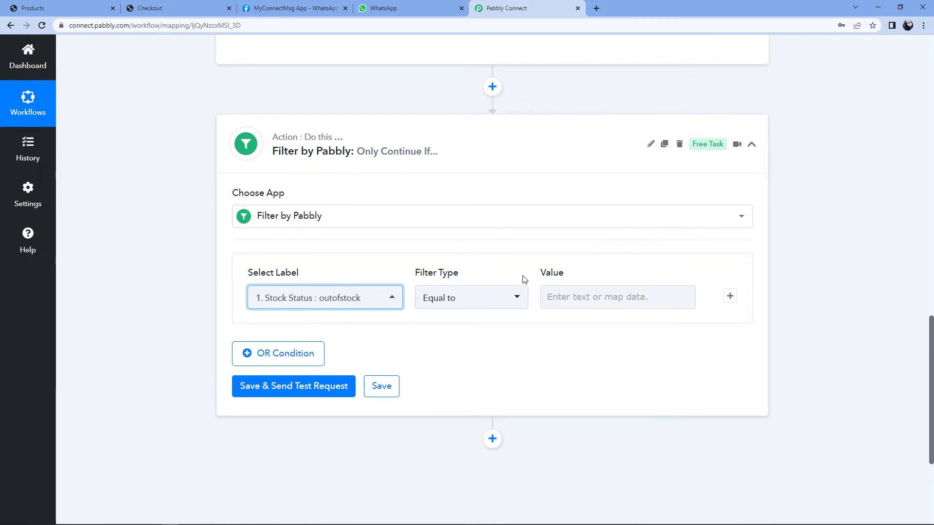
Step: Copy outofstock from the response into the Equal to value, then save and send a test request
scroll(523, 278, "up", 2)
scroll(524, 279, "up", 3)
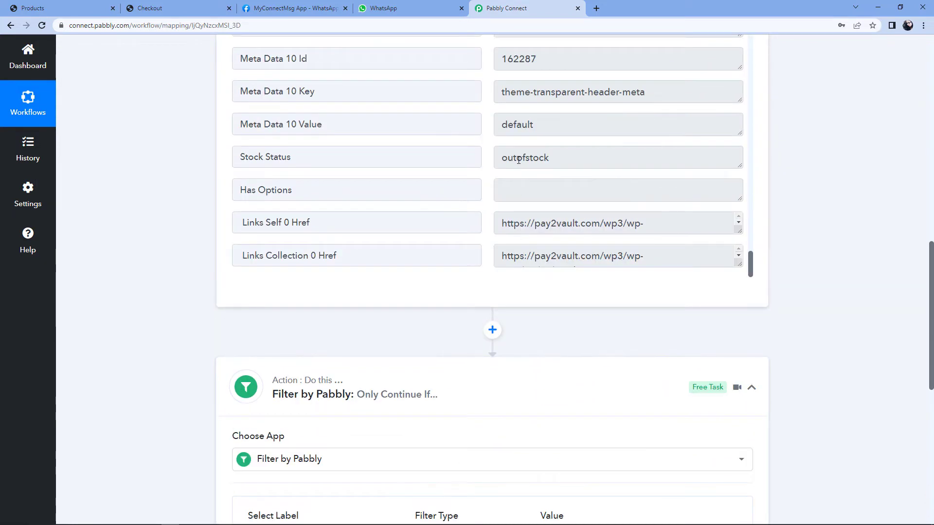
left_click_drag(501, 158, 508, 158)
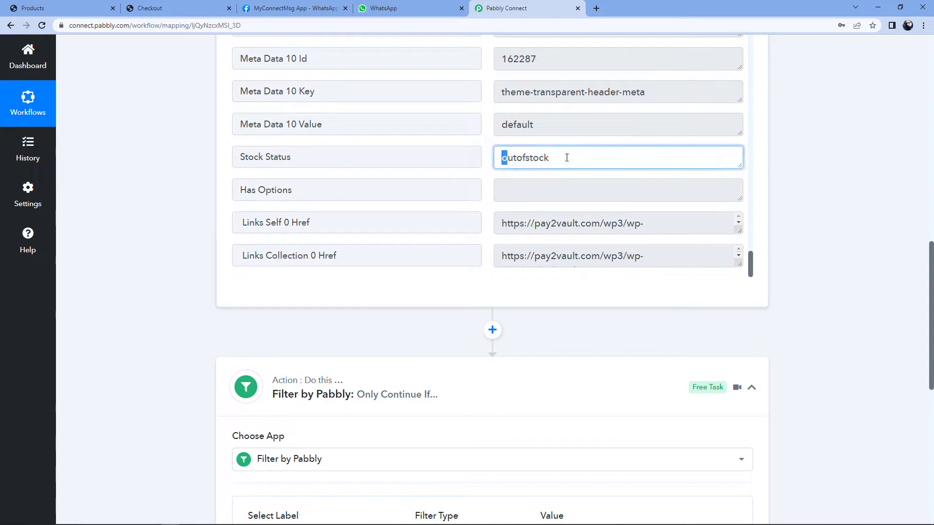
left_click_drag(567, 158, 569, 158)
right_click(521, 159)
left_click(534, 166)
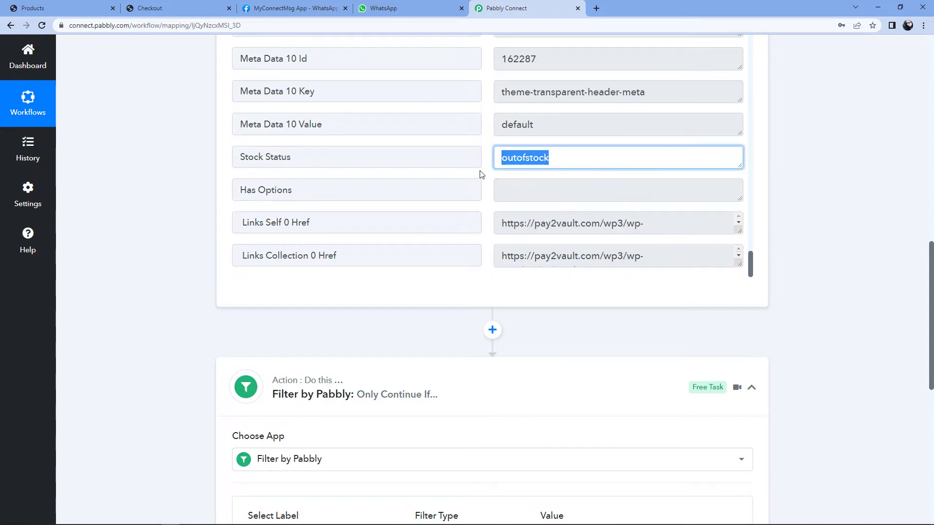
left_click(480, 174)
scroll(486, 175, "down", 2)
left_click(568, 443)
right_click(580, 455)
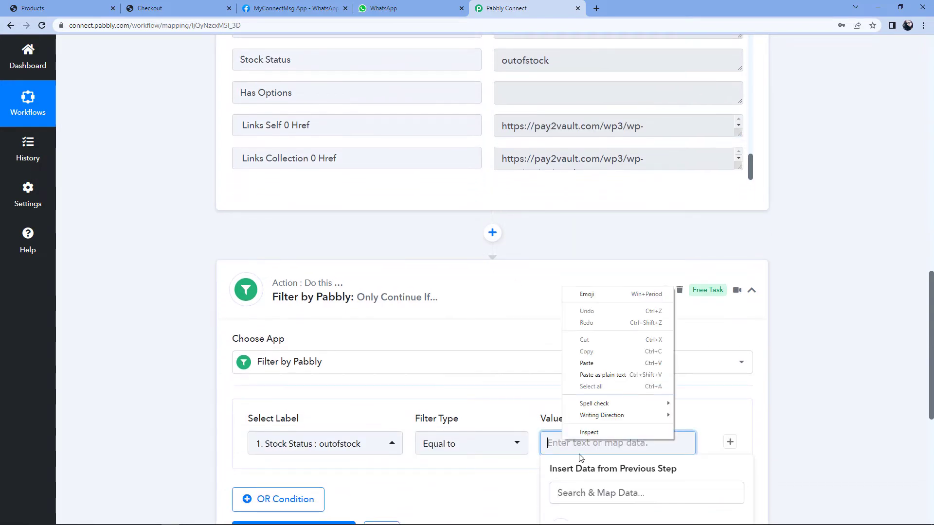
left_click(587, 363)
left_click(521, 328)
scroll(522, 329, "down", 2)
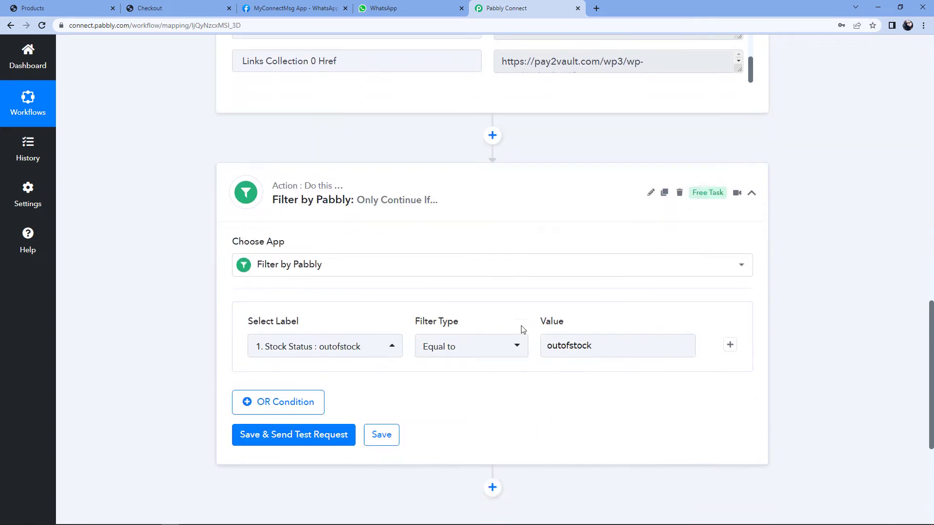
left_click(285, 437)
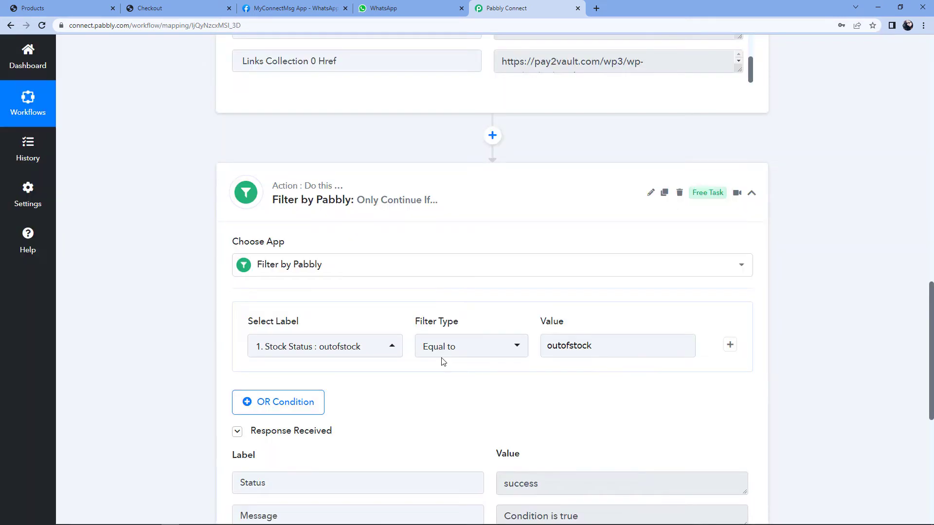
scroll(443, 360, "down", 3)
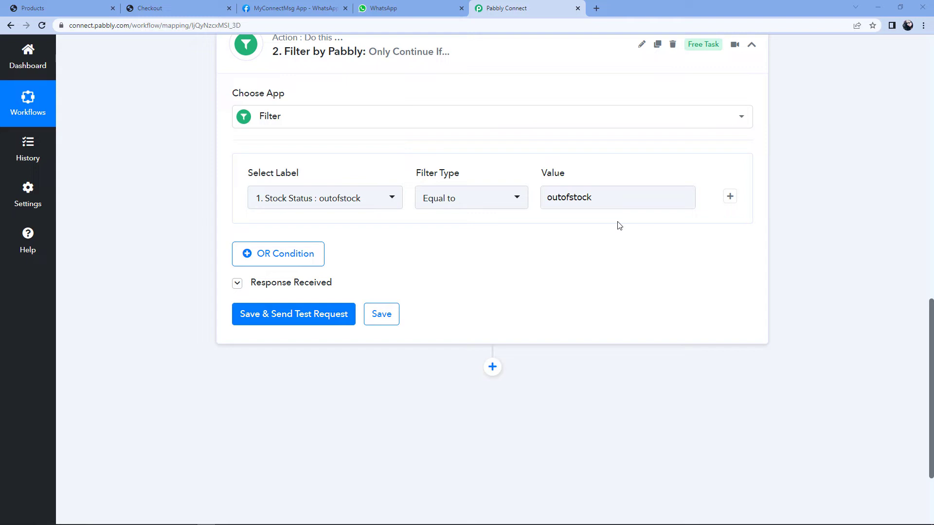
scroll(620, 225, "down", 1)
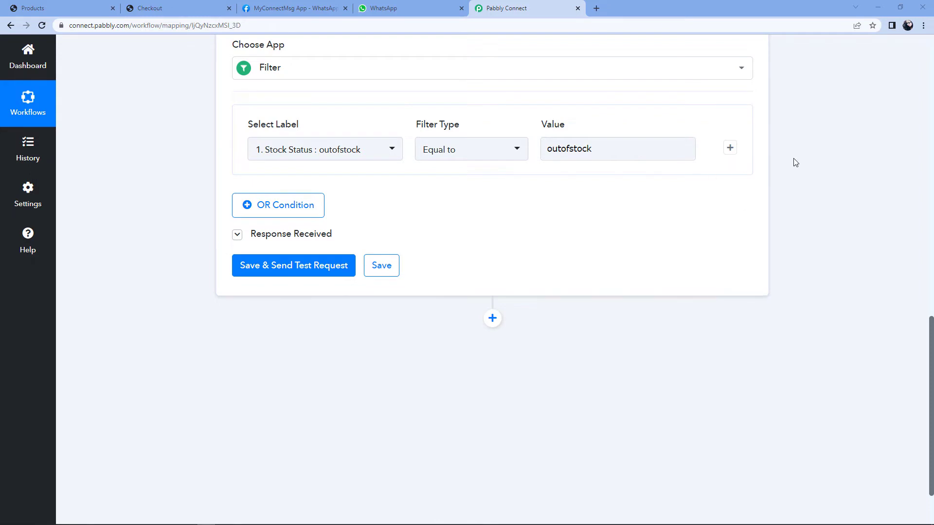
scroll(778, 151, "down", 2)
Step: Add a WhatsApp Cloud API action after the filter using the Send Template Message event
left_click(492, 242)
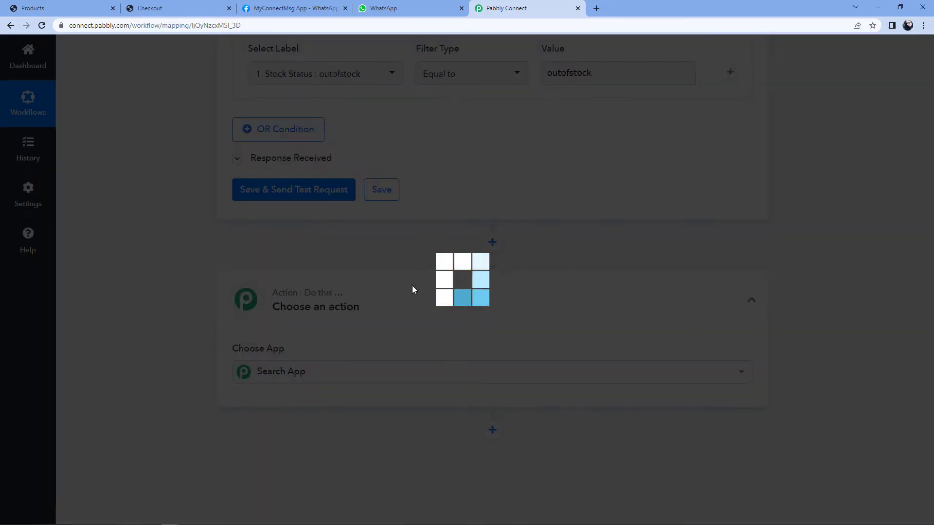
scroll(187, 304, "down", 1)
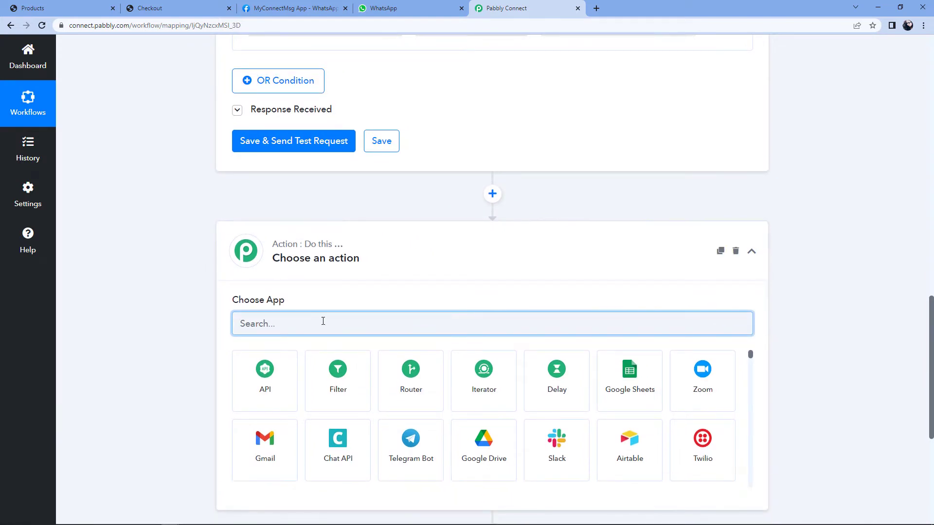
type("WhatsApp")
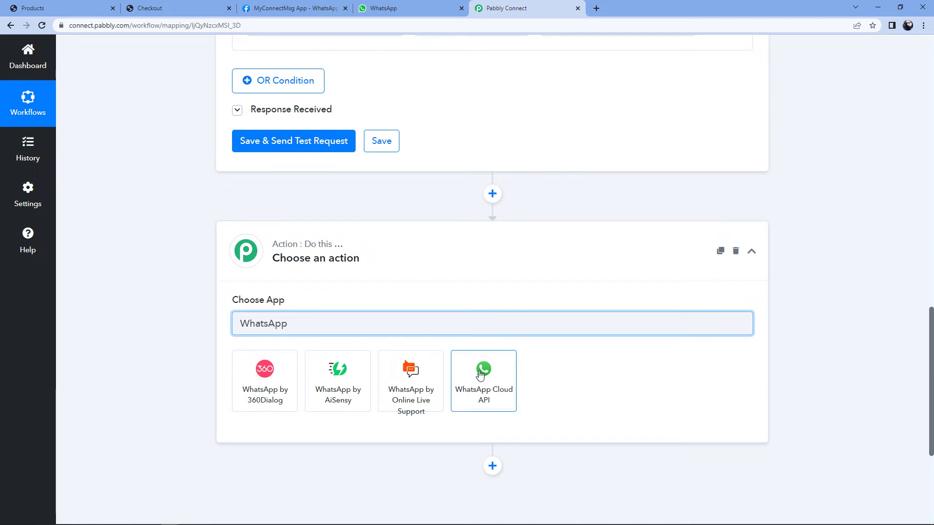
left_click(480, 376)
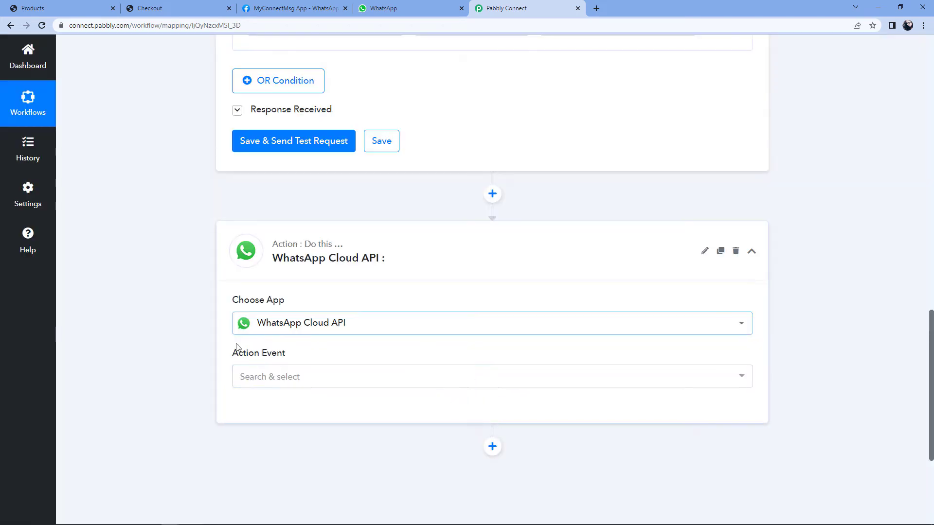
left_click(290, 379)
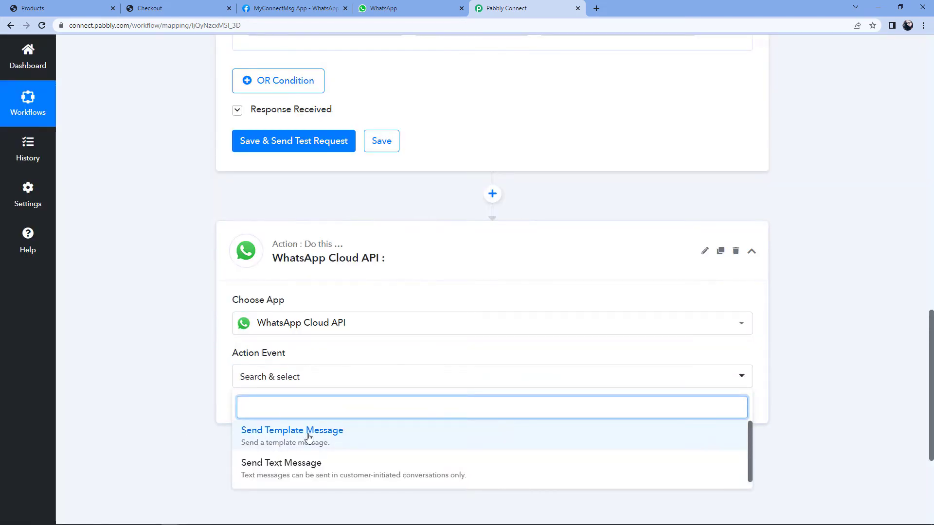
left_click(307, 435)
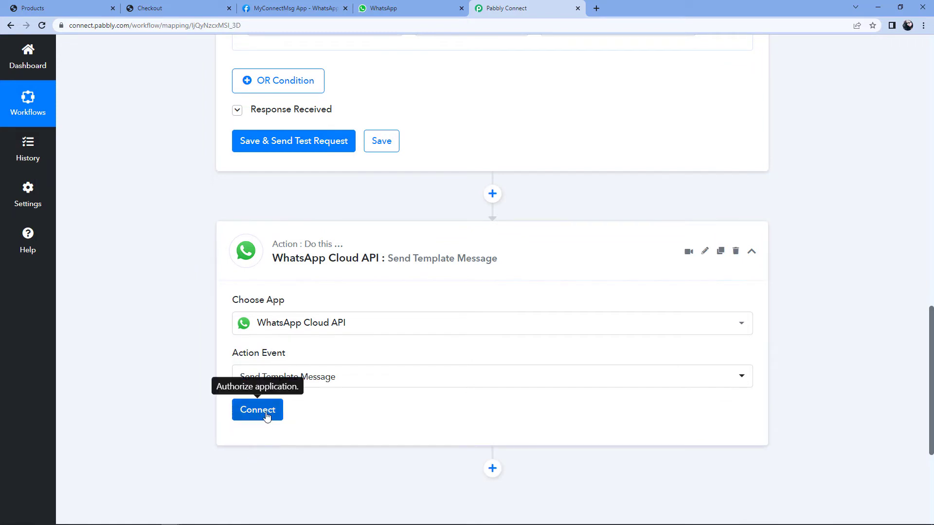
Step: Begin a new WhatsApp Cloud API connection via Add New Connection, then switch to the MyConnectMsg App tab
left_click(268, 414)
left_click(432, 162)
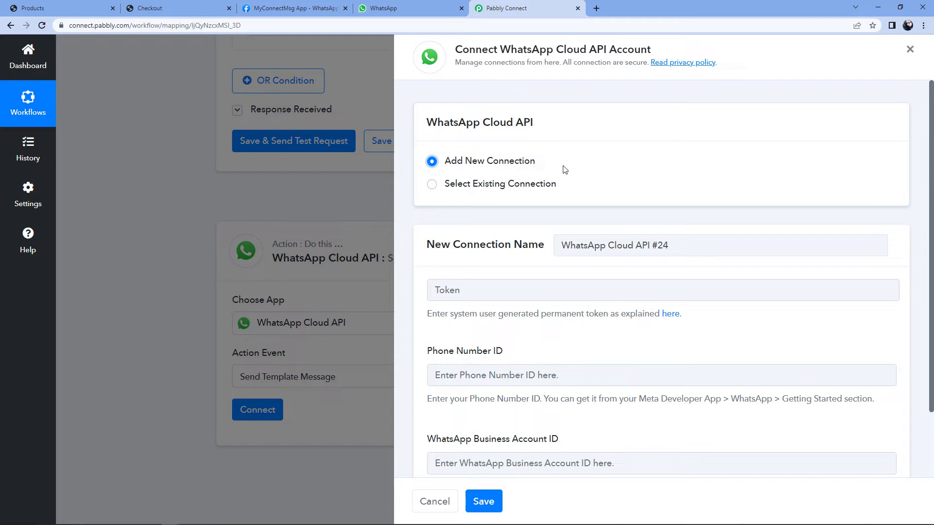
scroll(563, 169, "down", 2)
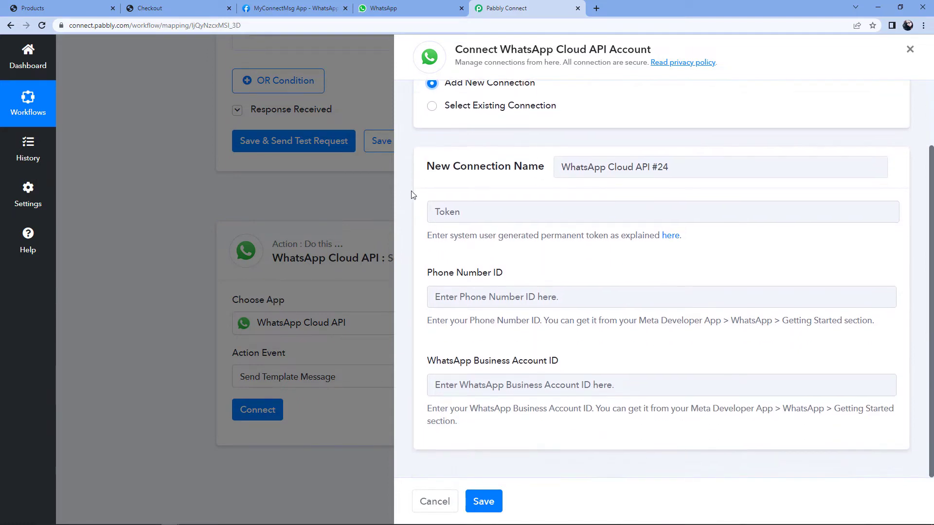
left_click(288, 7)
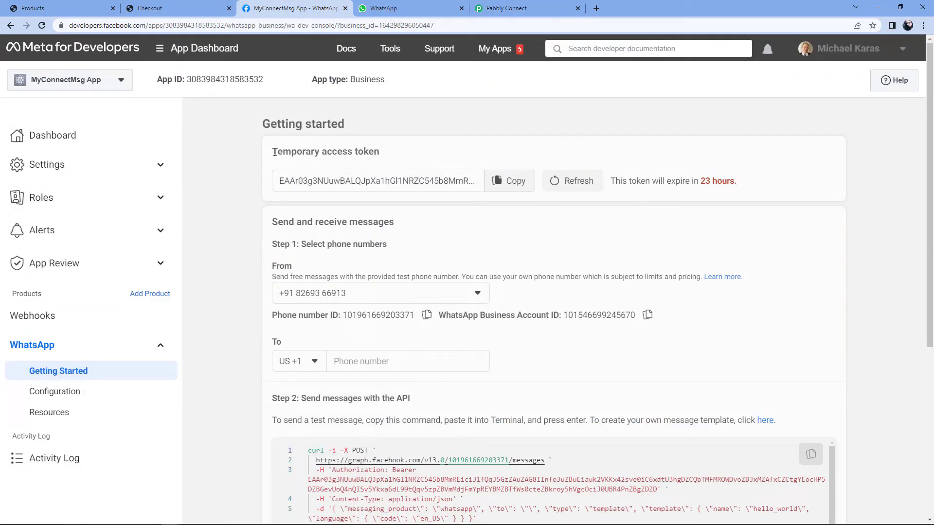
Step: Locate the access token, Phone number ID and Business Account ID on Meta's Getting started page
left_click_drag(275, 152, 406, 151)
left_click(407, 151)
left_click_drag(272, 315, 345, 315)
left_click_drag(437, 315, 559, 315)
left_click(564, 339)
left_click(516, 8)
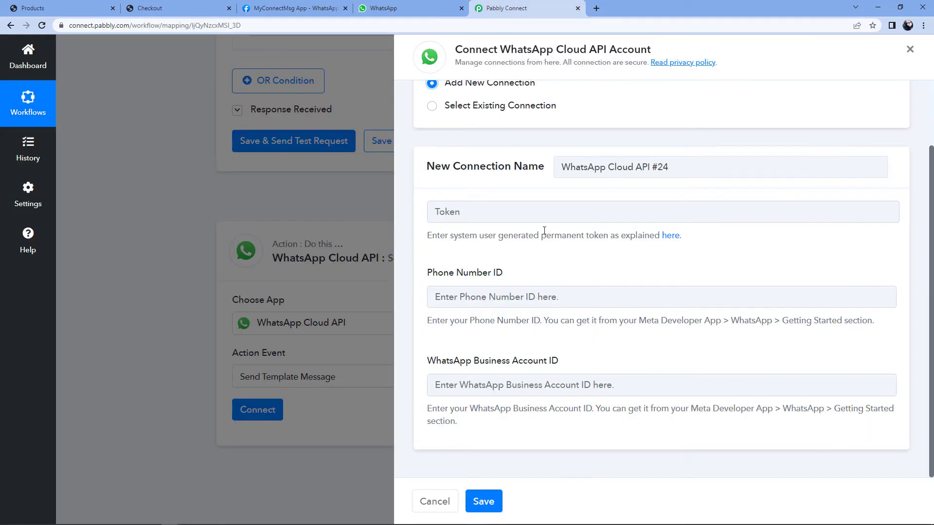
left_click(290, 9)
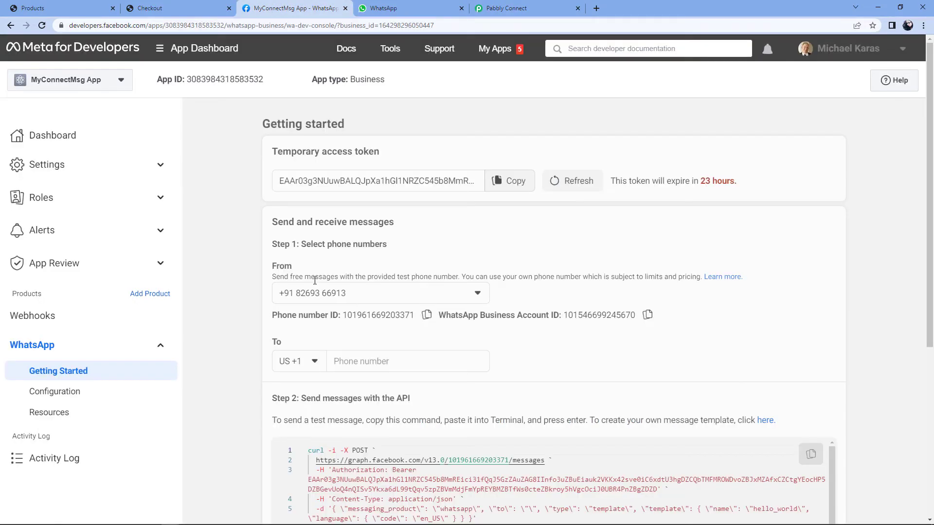
Step: Copy the Phone number ID from Meta and paste it into Pabbly's Phone Number ID field
left_click(422, 317)
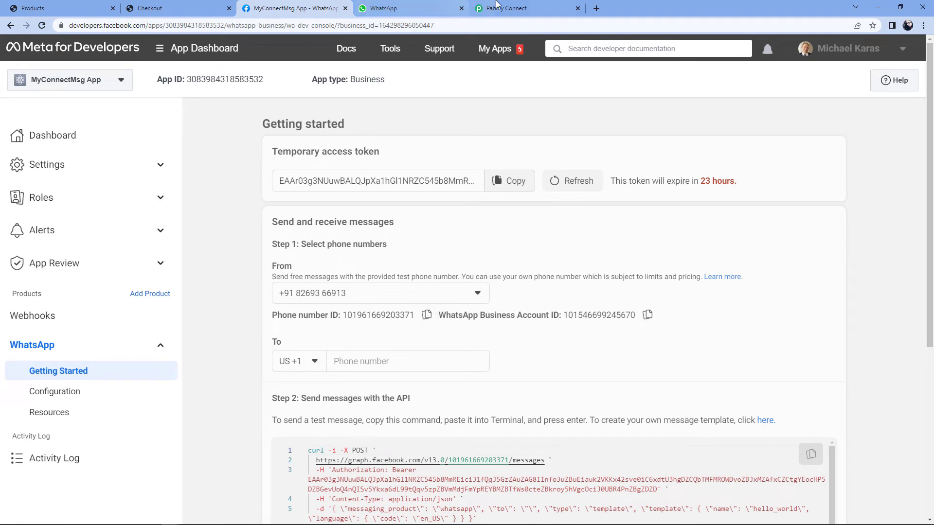
left_click(509, 8)
left_click(465, 296)
right_click(465, 296)
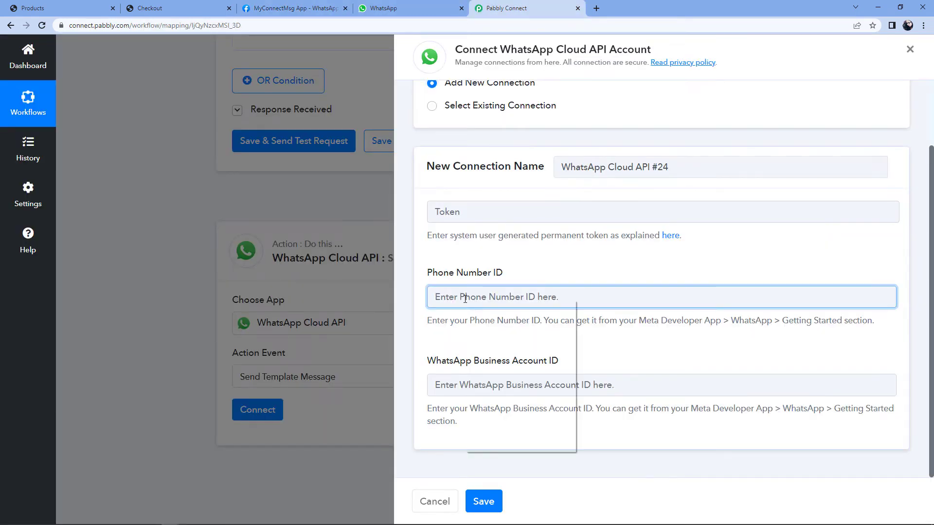
left_click(477, 361)
Step: Copy the WhatsApp Business Account ID from Meta and paste it into the matching Pabbly field
left_click(331, 7)
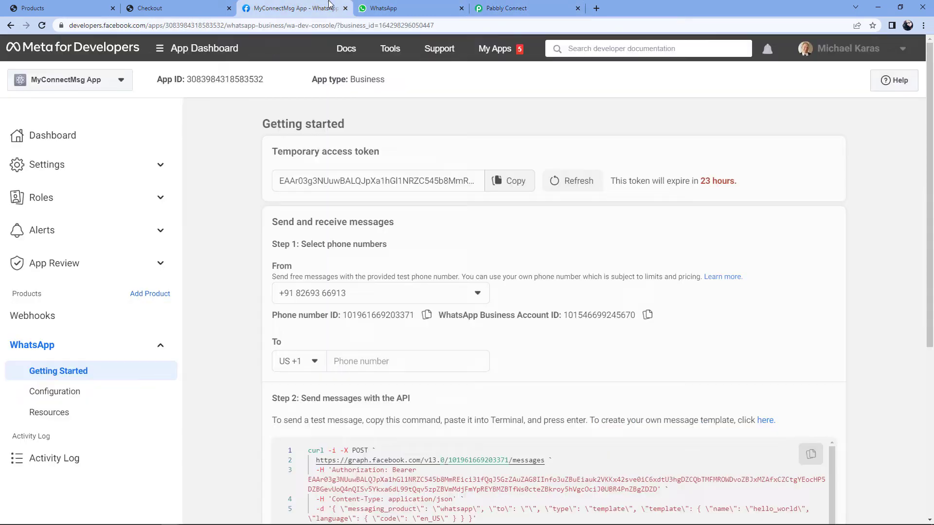
left_click(647, 315)
left_click(553, 9)
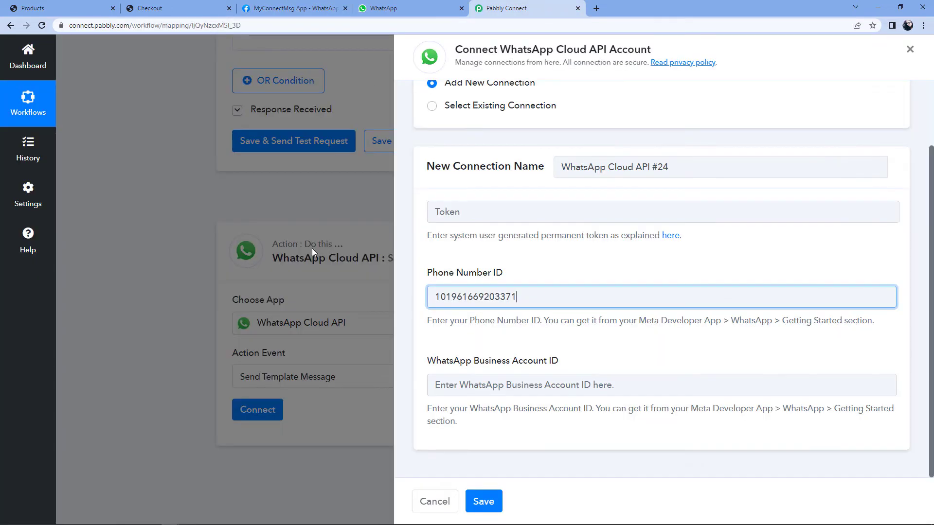
left_click(459, 393)
right_click(459, 392)
left_click(513, 310)
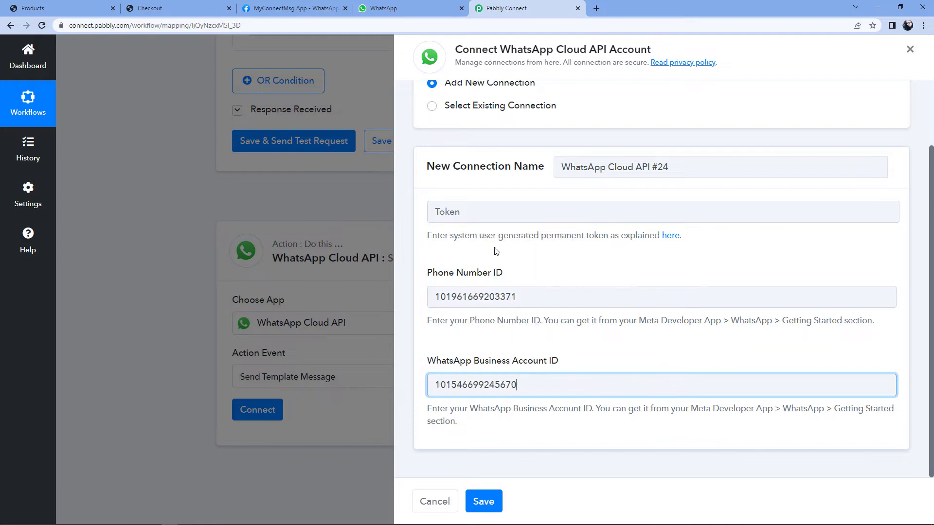
left_click(509, 262)
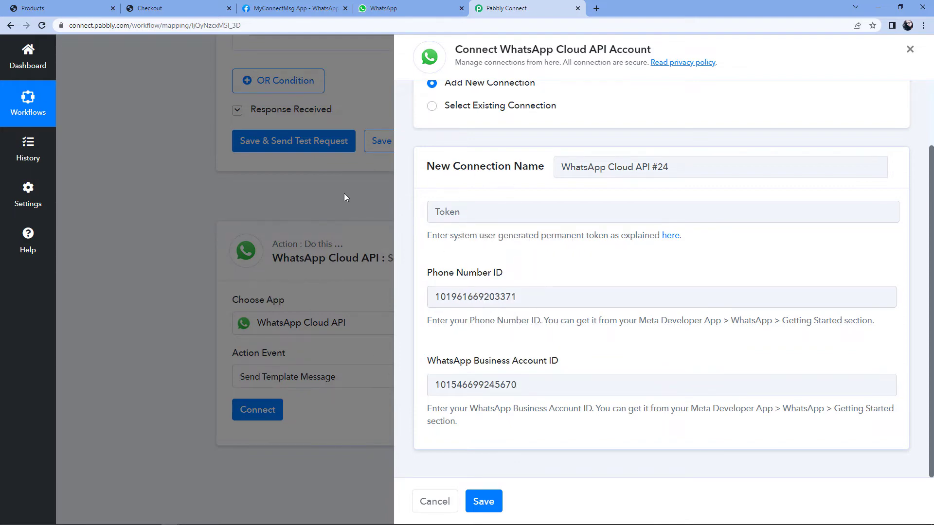
left_click(294, 8)
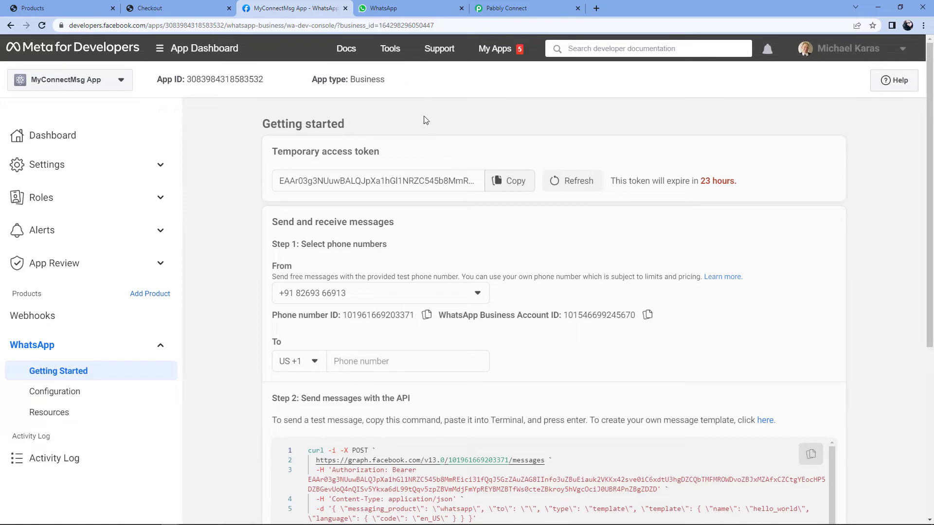
Step: Back on the connection form, open the 'here.' forum guide on generating a permanent token
left_click(543, 7)
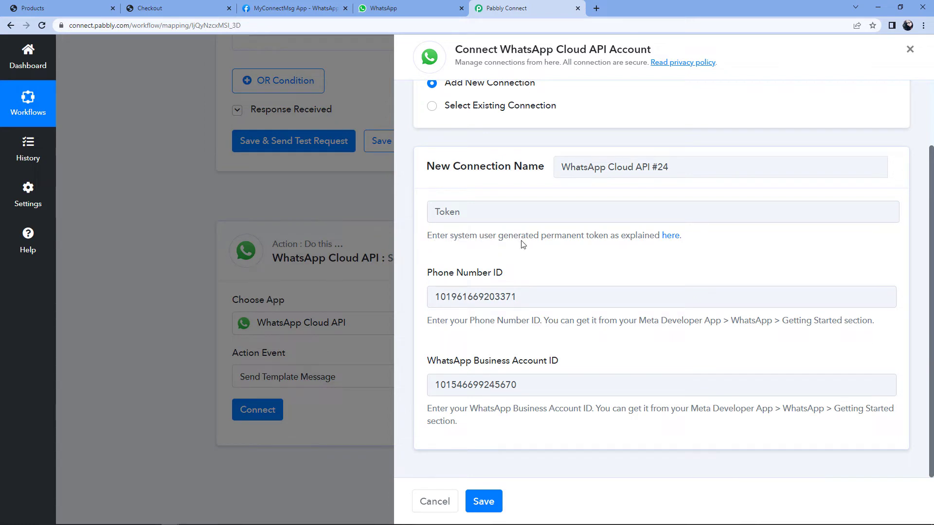
left_click(673, 242)
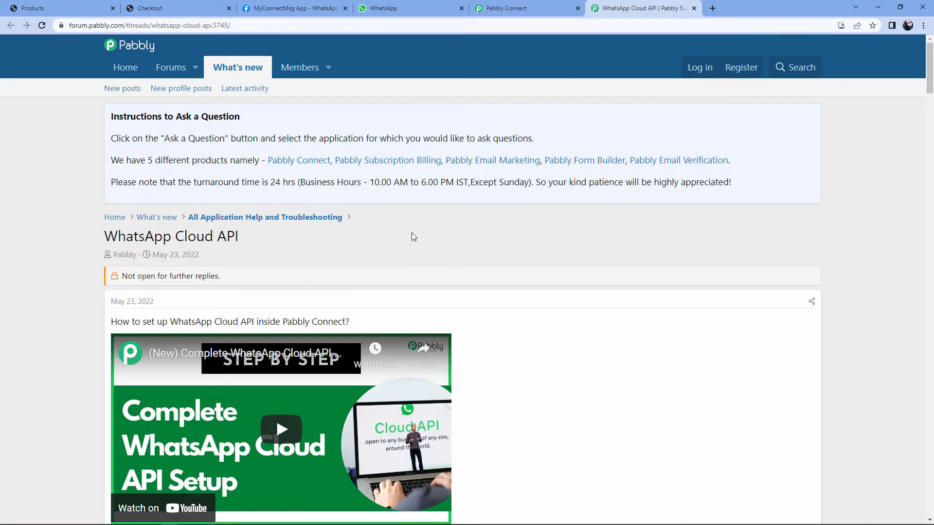
Step: Scroll through the forum thread's setup and permanent-token videos, then return to the Pabbly Connect tab
scroll(517, 250, "down", 1)
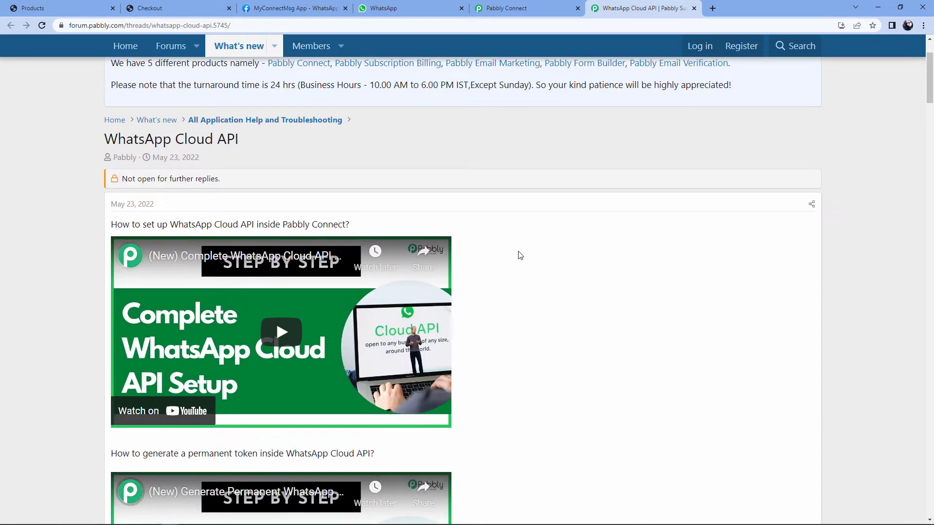
scroll(520, 255, "down", 1)
scroll(519, 255, "down", 5)
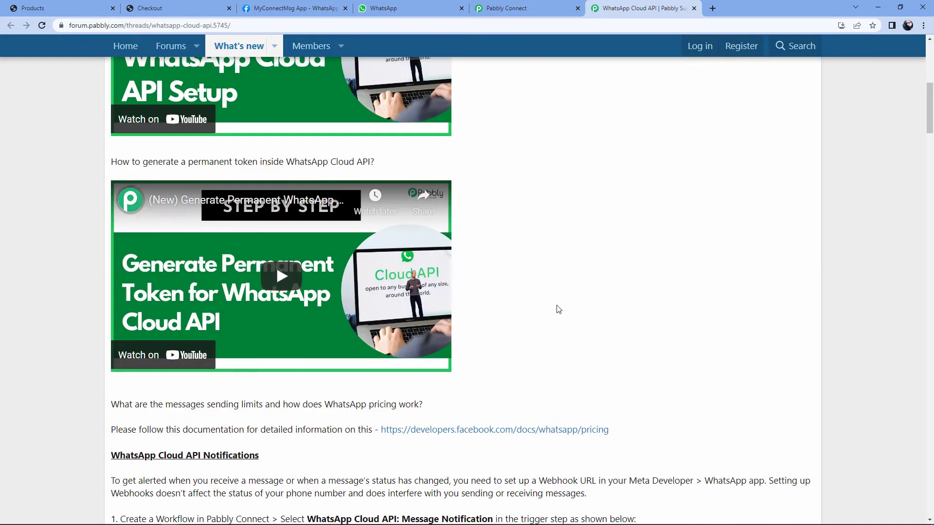
scroll(579, 277, "down", 2)
scroll(592, 256, "up", 2)
left_click(490, 4)
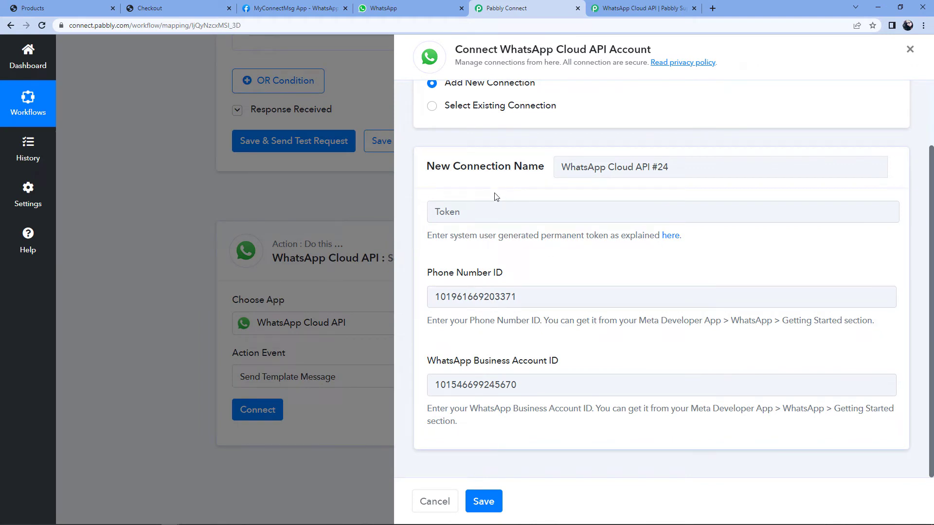
Step: Save the step with existing connection WhatsApp Cloud API #23 and browse the Template Name list
left_click(432, 106)
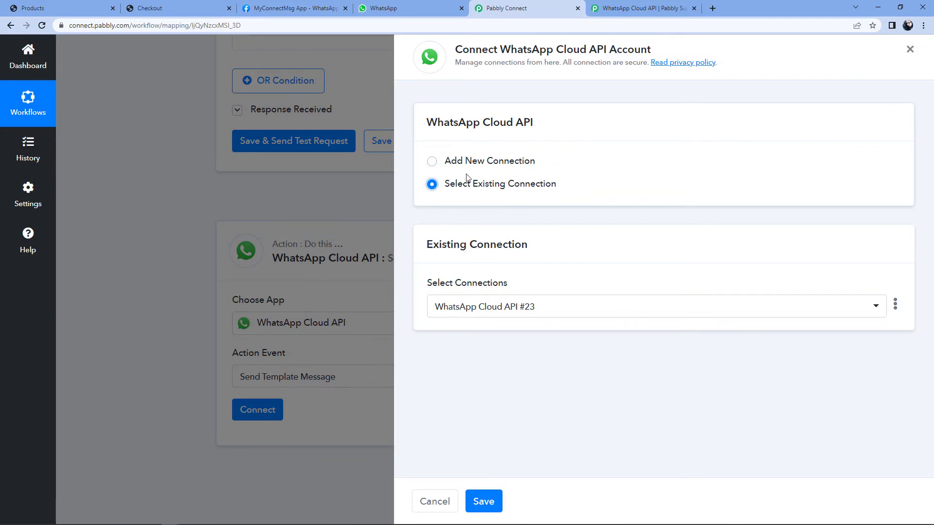
left_click(492, 508)
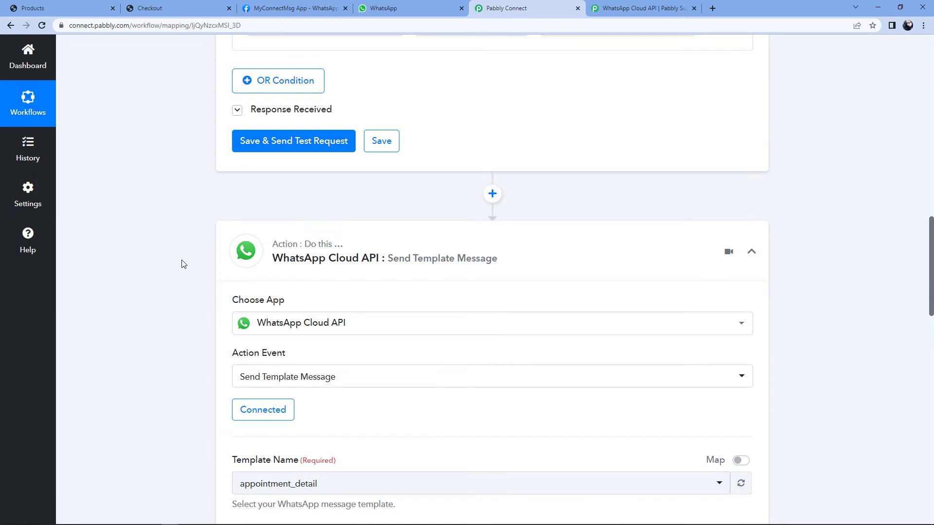
scroll(183, 264, "down", 6)
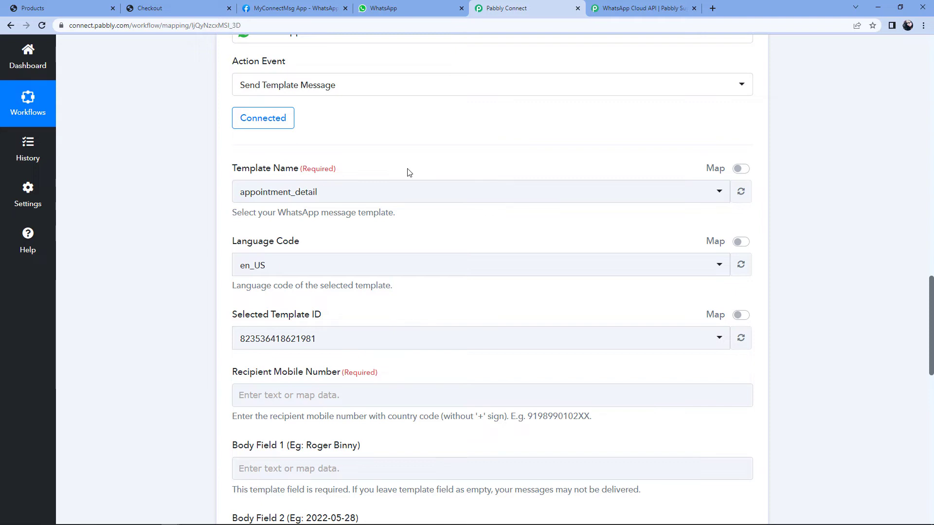
left_click(363, 199)
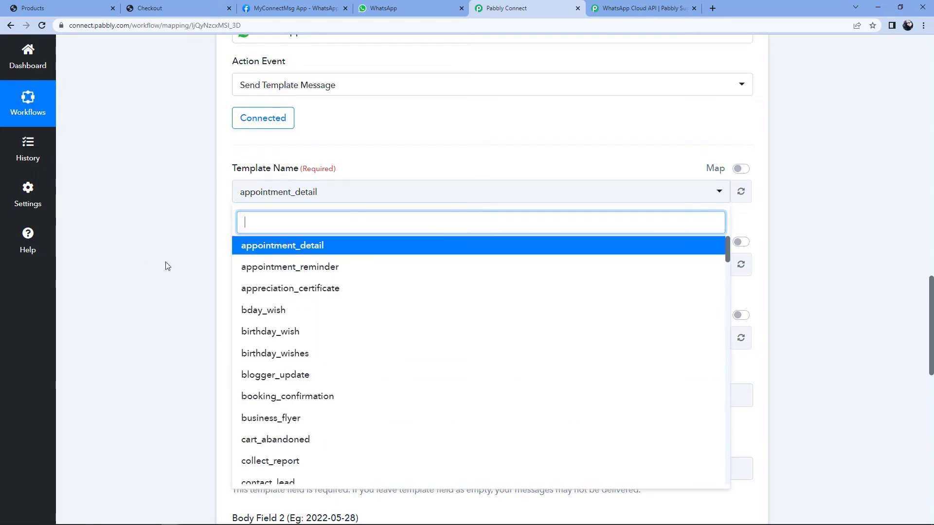
scroll(200, 254, "down", 2)
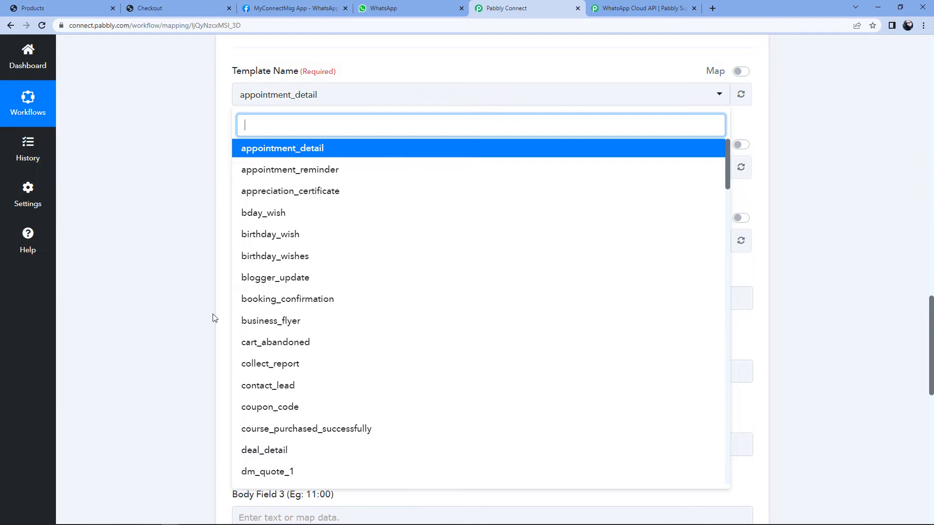
left_click(319, 8)
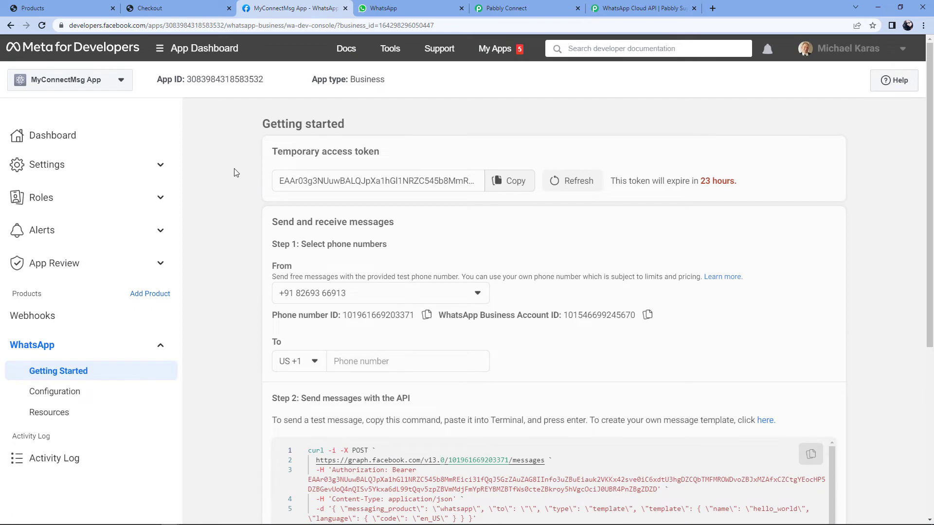
Step: Open WhatsApp Manager's message templates from the Step 2 'here.' link on Getting started
scroll(235, 171, "down", 4)
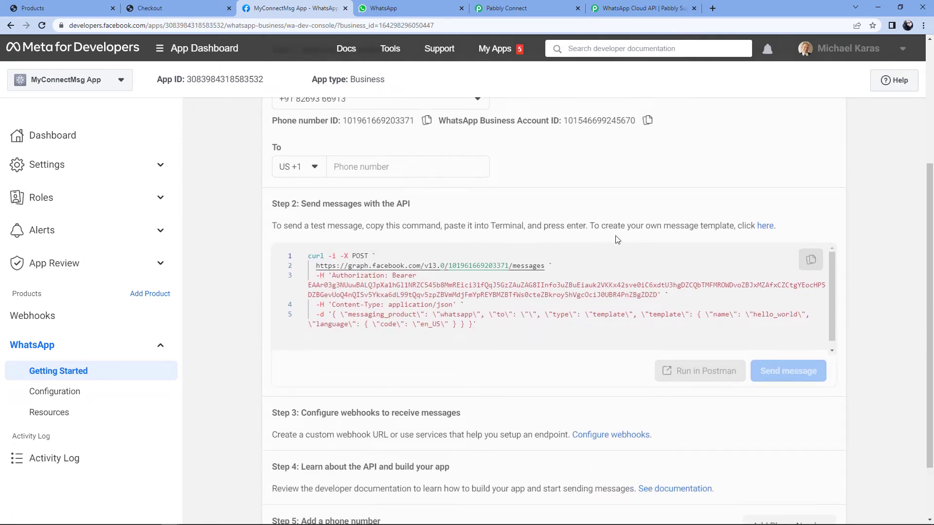
left_click(765, 227)
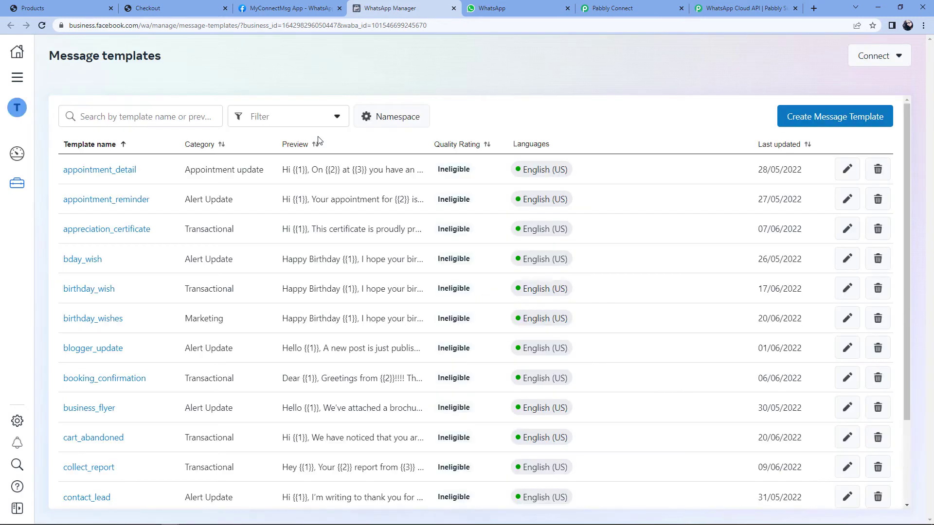
Step: Scroll the 90-template list and use See More until the out_of_stock row appears
scroll(348, 146, "down", 8)
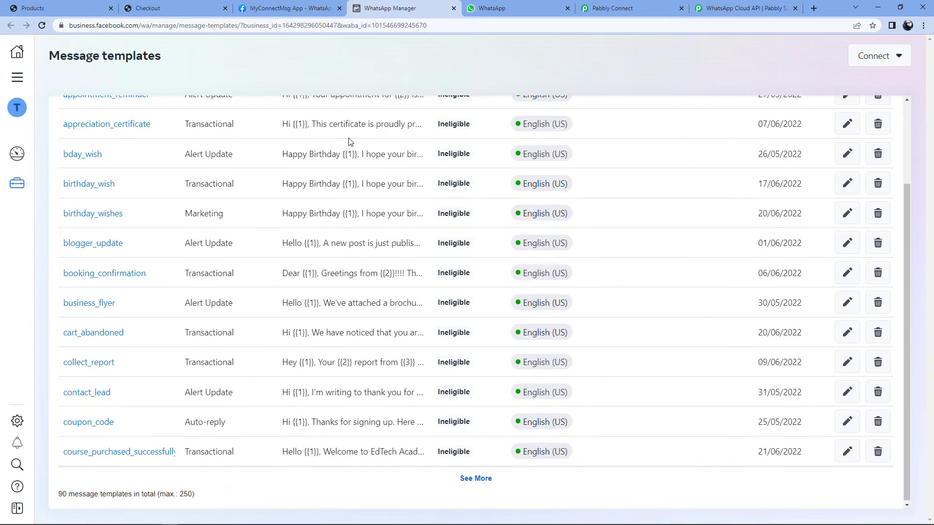
scroll(392, 188, "up", 5)
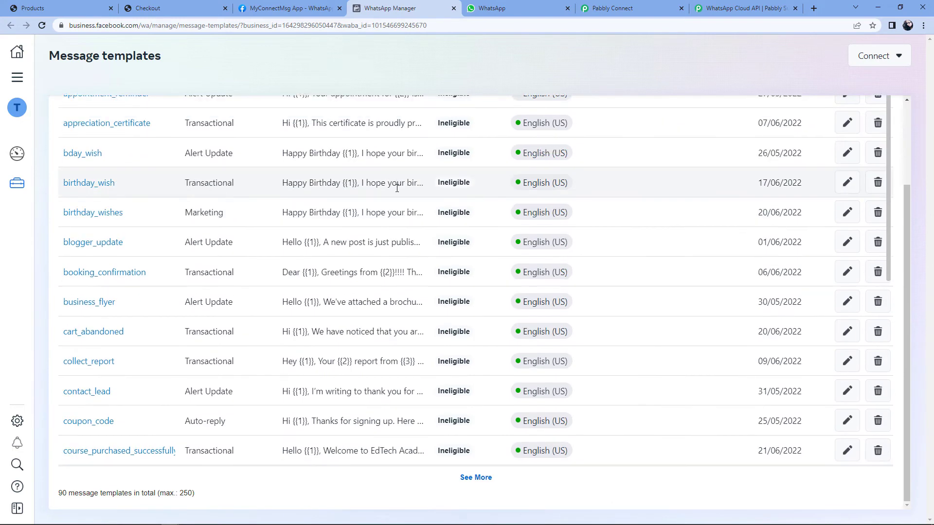
scroll(406, 180, "up", 1)
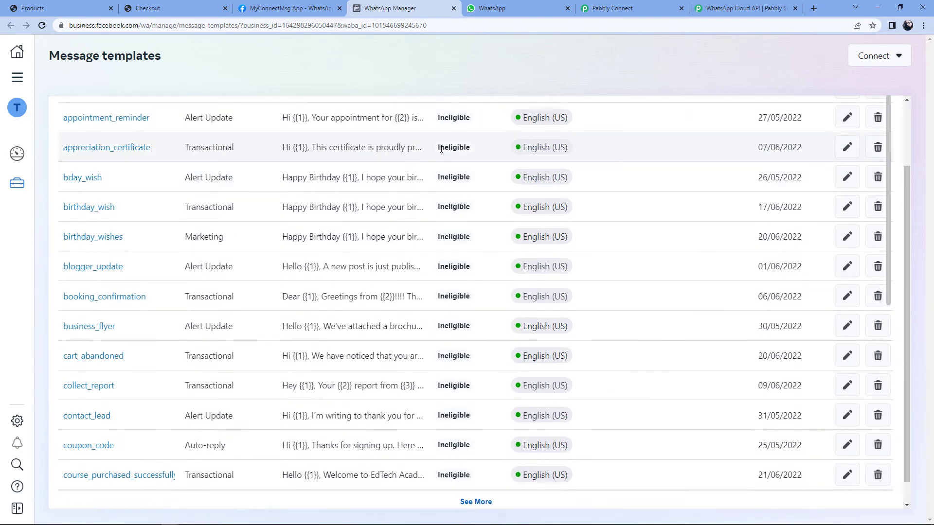
scroll(910, 183, "up", 2)
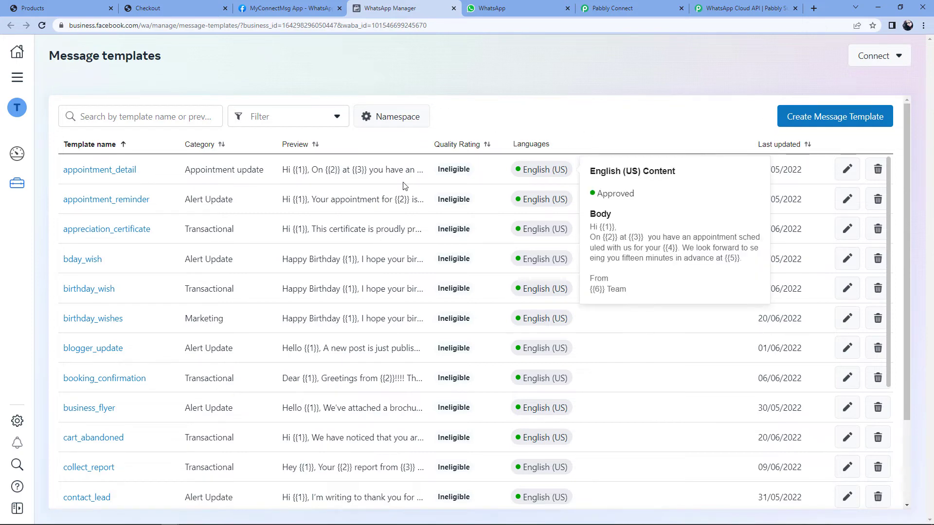
scroll(252, 209, "down", 5)
scroll(252, 209, "down", 2)
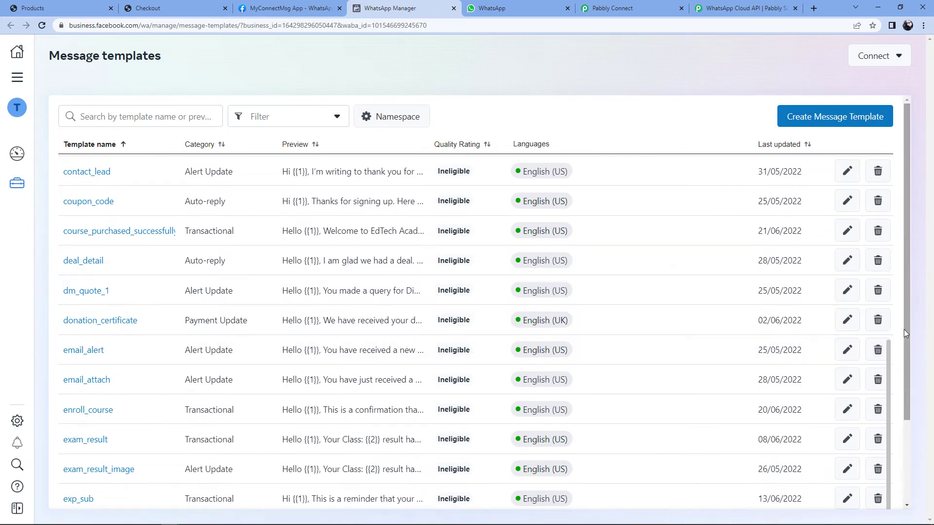
scroll(904, 329, "down", 2)
left_click(475, 478)
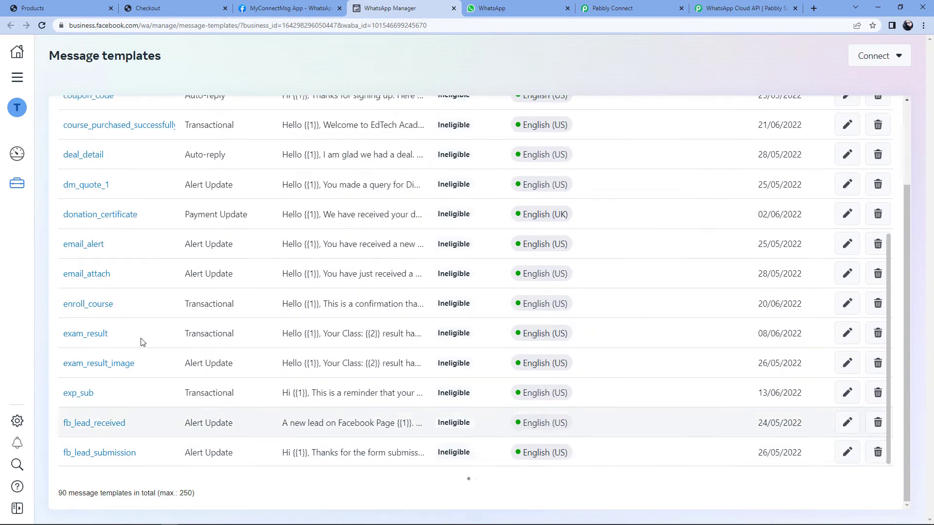
scroll(160, 287, "down", 15)
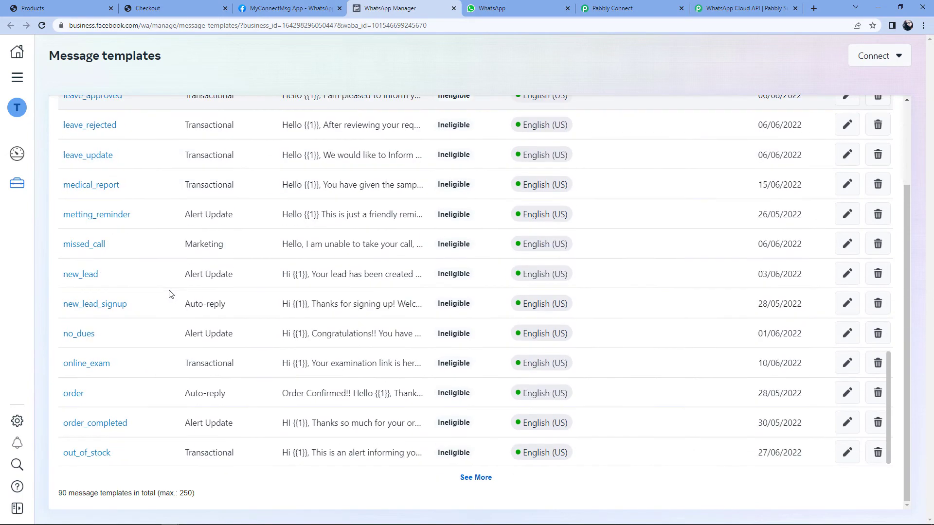
Step: Open the out_of_stock template and highlight the preview's sample name plus the {{1}} and {{2}} placeholders
left_click(92, 454)
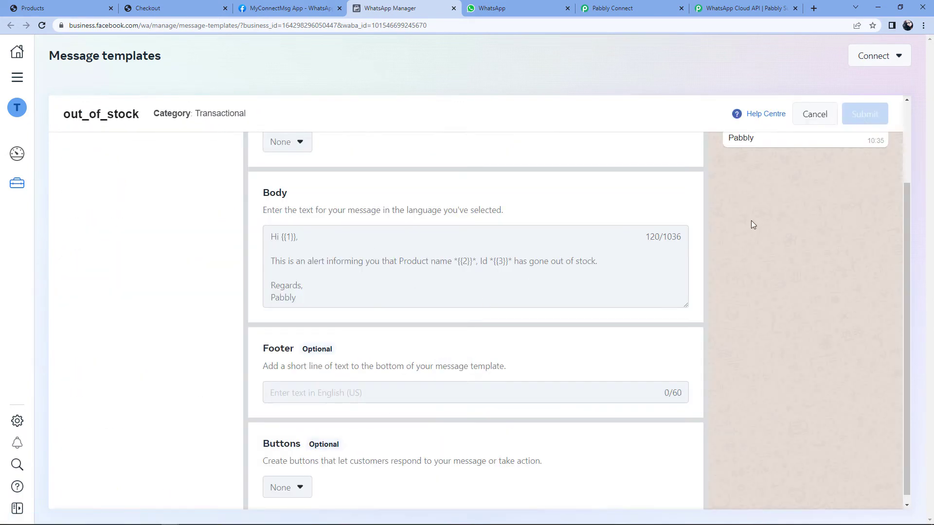
scroll(734, 222, "up", 3)
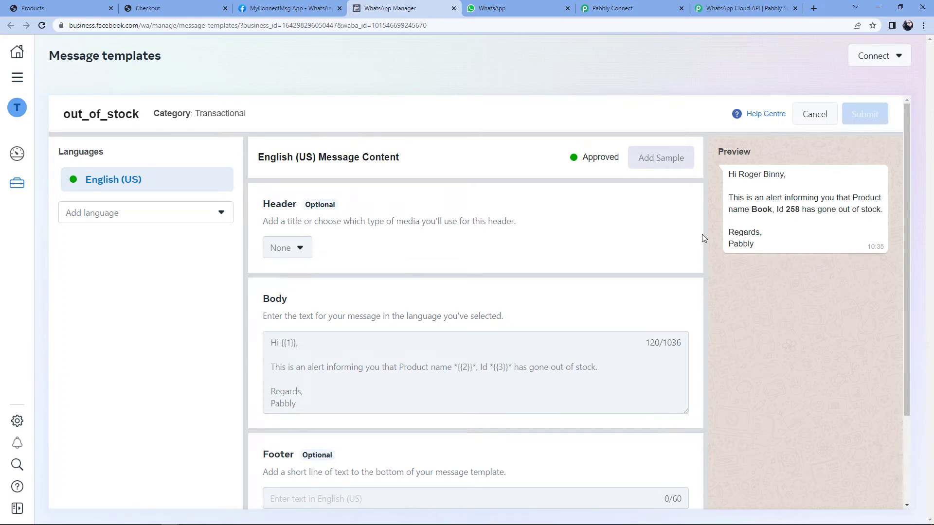
left_click_drag(738, 174, 784, 175)
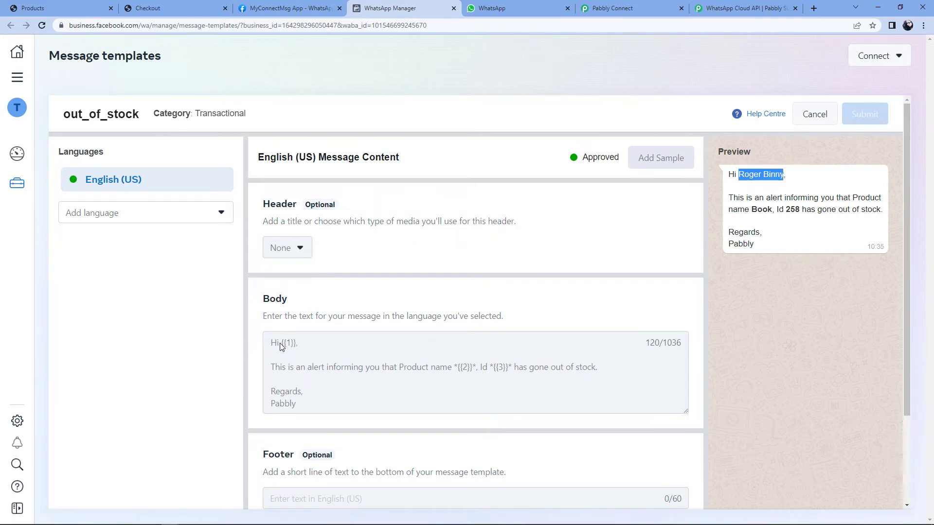
left_click_drag(281, 346, 295, 349)
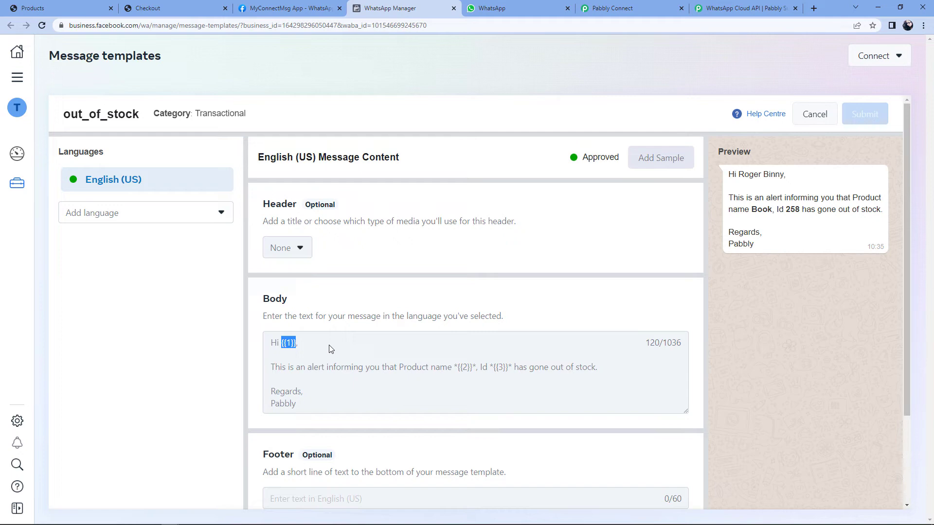
left_click_drag(458, 368, 504, 371)
left_click(504, 371)
Step: Go over the {{1}} greeting, {{2}} product name and {{3}} Id placeholders in the body
left_click_drag(281, 344, 296, 343)
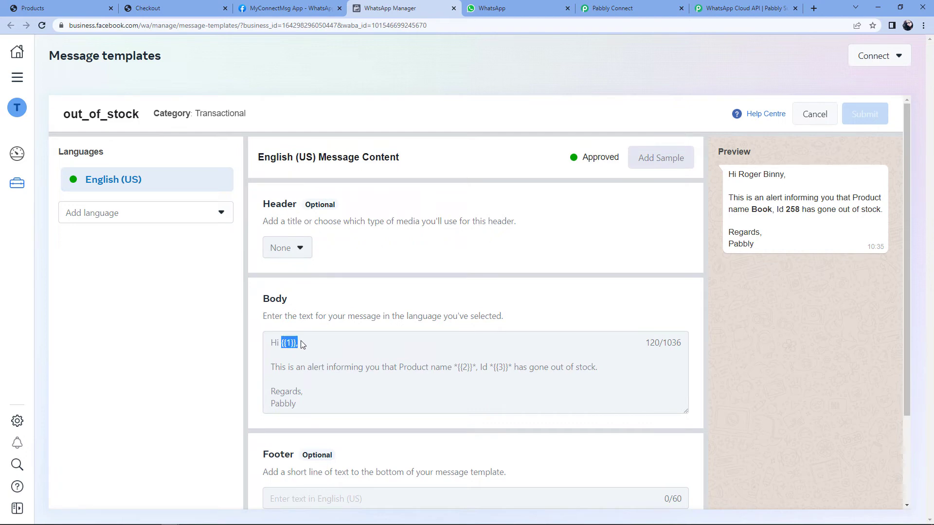
left_click(334, 351)
left_click_drag(457, 367, 475, 372)
left_click(500, 375)
left_click(402, 398)
left_click_drag(493, 372, 507, 375)
left_click_drag(284, 344, 294, 344)
left_click(307, 342)
Step: Choose the out_of_stock template (en_US) for the WhatsApp step
left_click(613, 8)
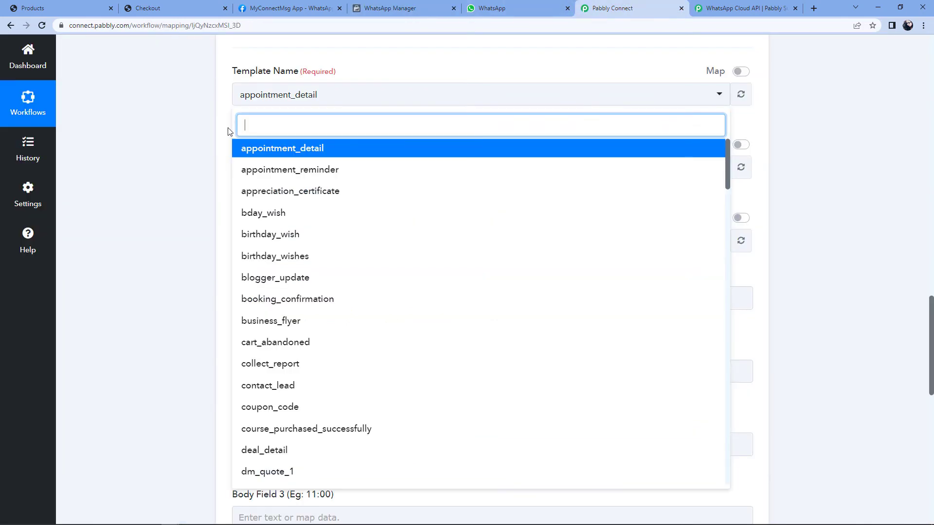
type("out")
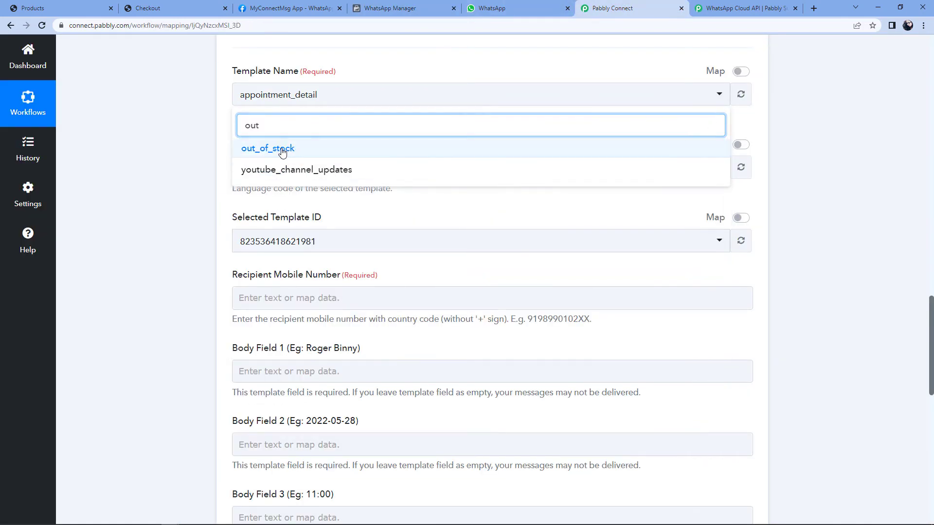
left_click(282, 150)
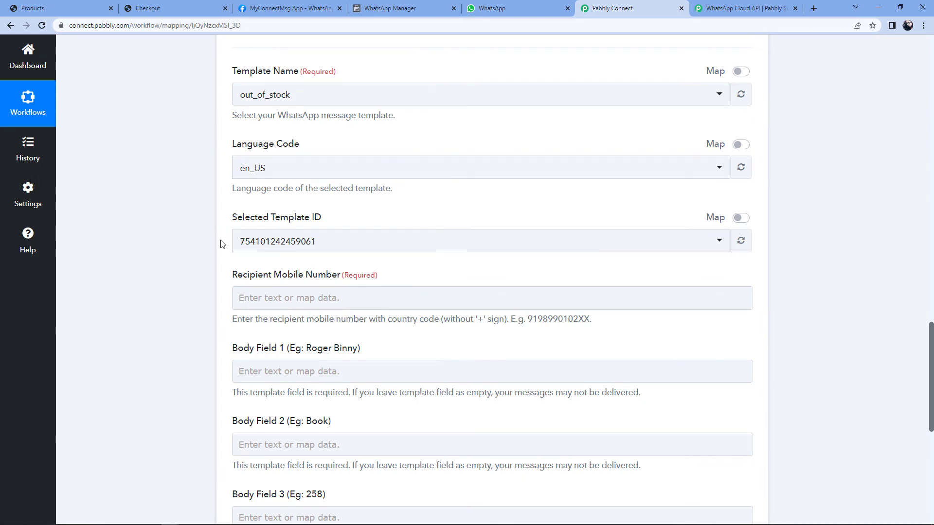
Step: Enter the recipient's mobile number with country code and no plus sign
scroll(220, 243, "down", 3)
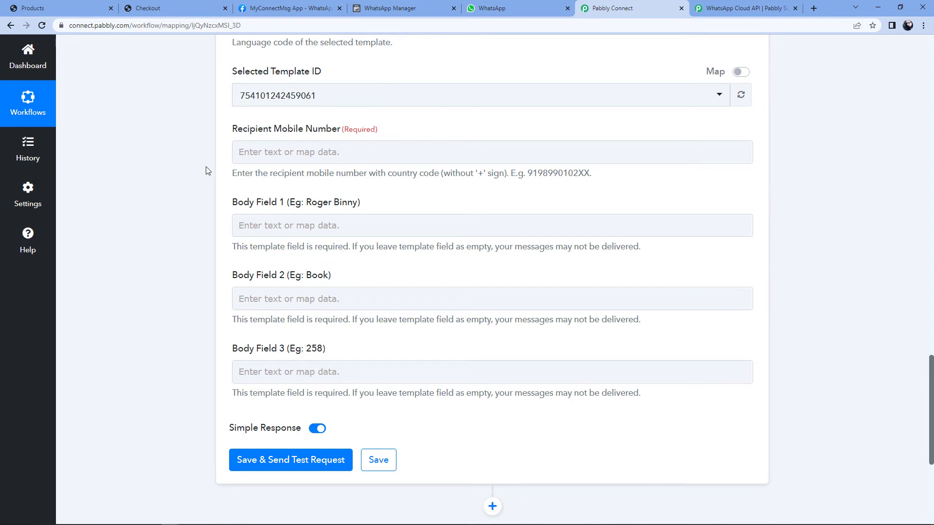
left_click(269, 155)
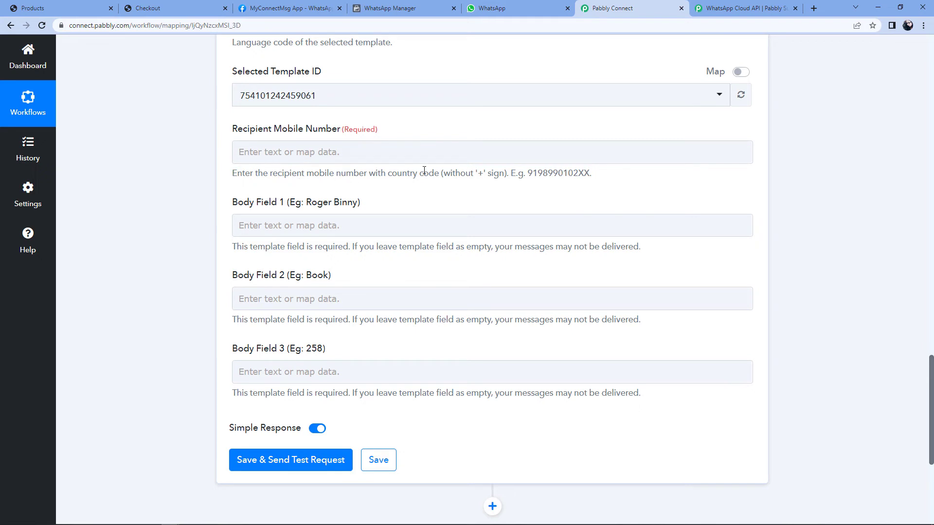
left_click_drag(477, 173, 486, 173)
left_click(467, 194)
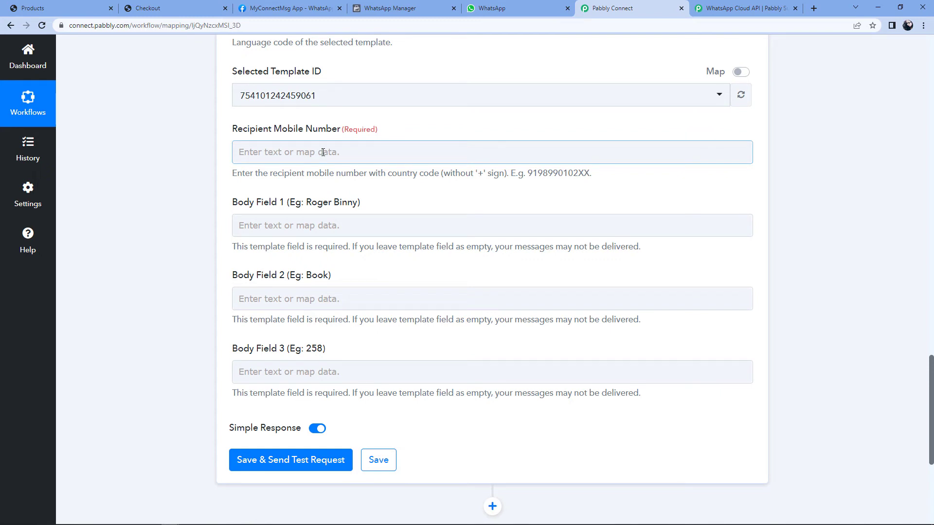
left_click(323, 152)
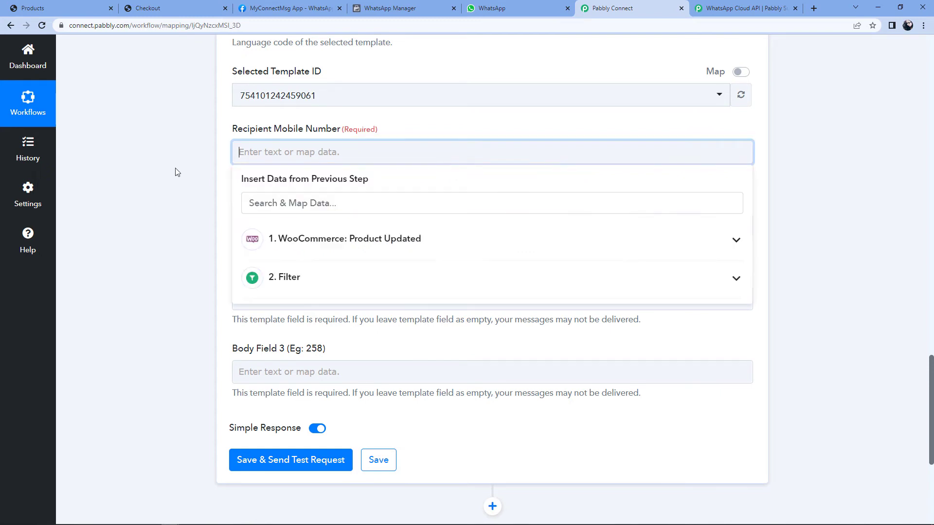
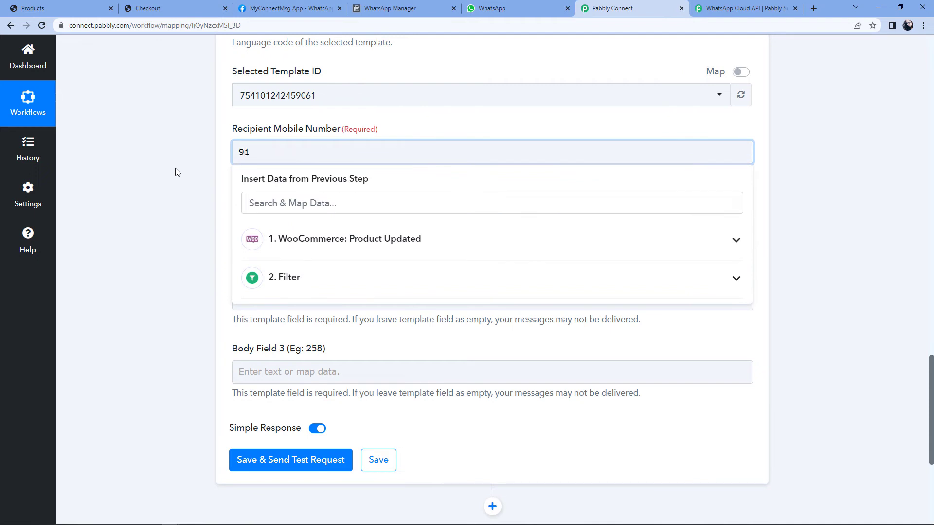
left_click(176, 172)
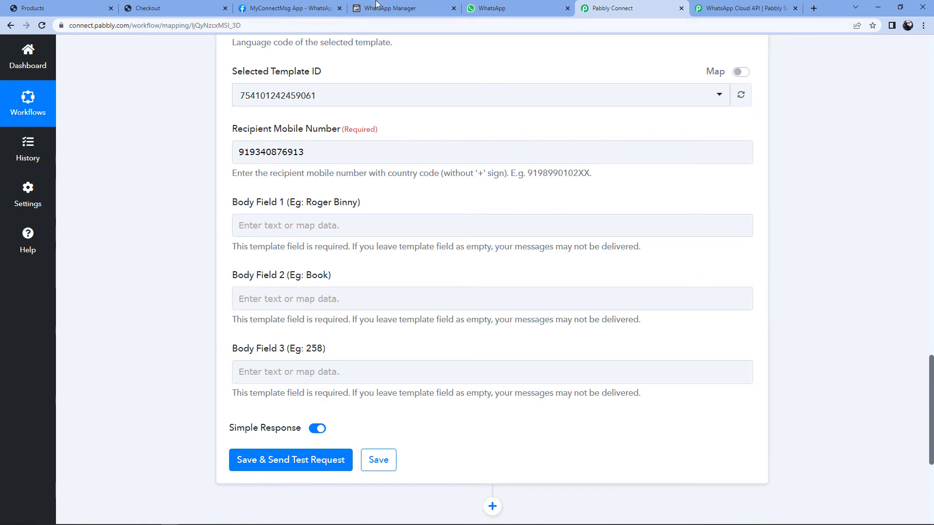
Step: Check the template's {{1}} greeting placeholder and type the recipient's first name into Body Field 1
left_click(377, 6)
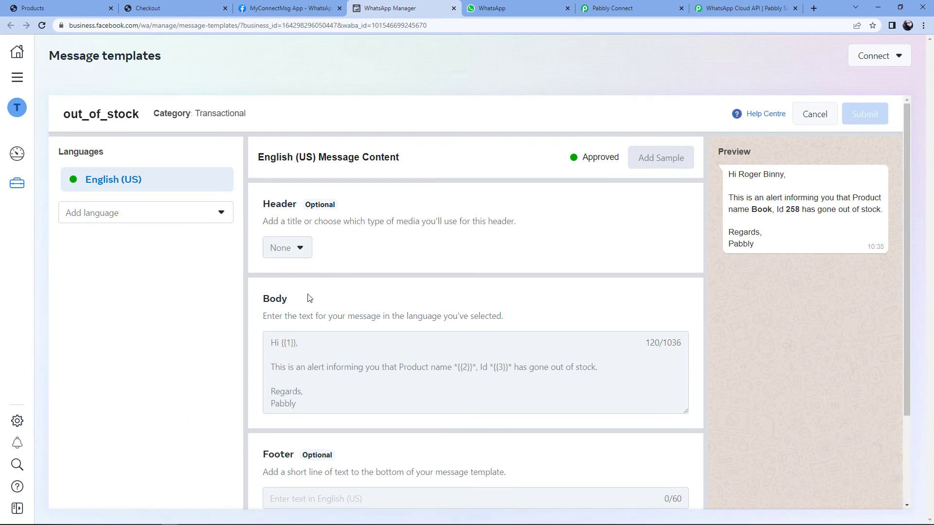
left_click_drag(281, 343, 295, 343)
left_click(613, 8)
left_click(294, 225)
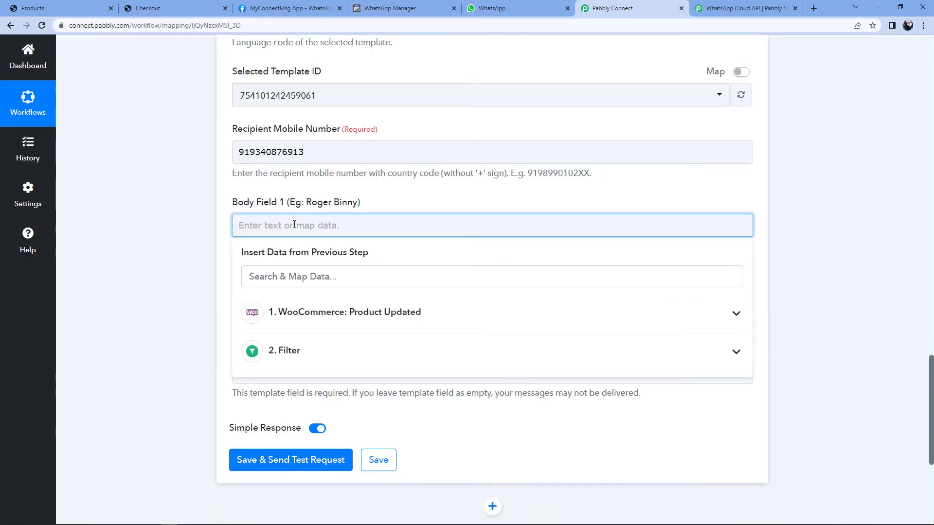
type("Aakash")
left_click(146, 262)
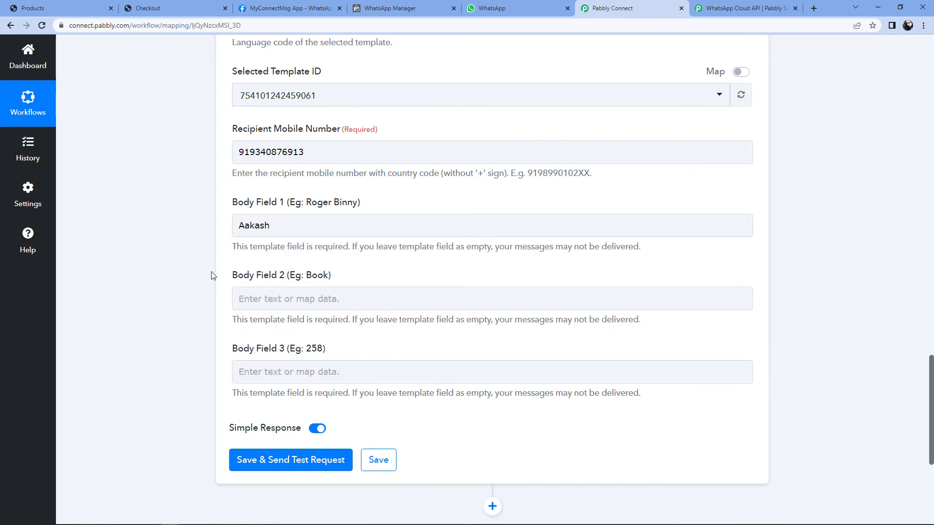
Step: Check the template's {{2}} product name placeholder before returning to the workflow form
left_click(399, 7)
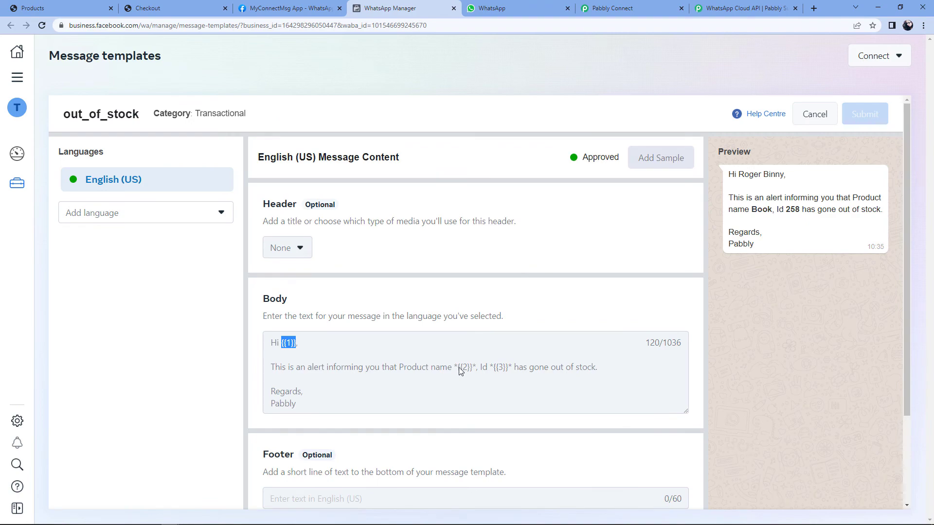
mouse_move(458, 368)
left_mouse_down()
mouse_move(478, 369)
mouse_move(468, 370)
left_mouse_up()
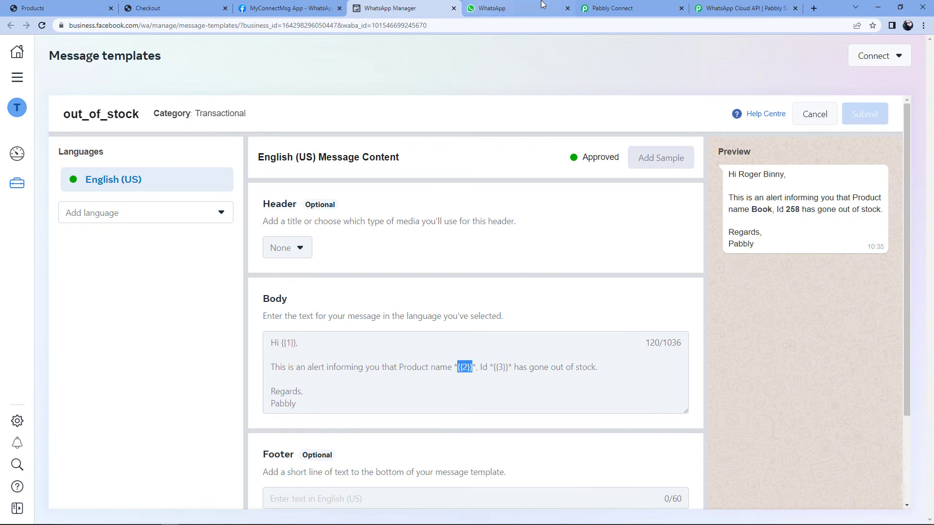
left_click(612, 8)
scroll(407, 267, "up", 15)
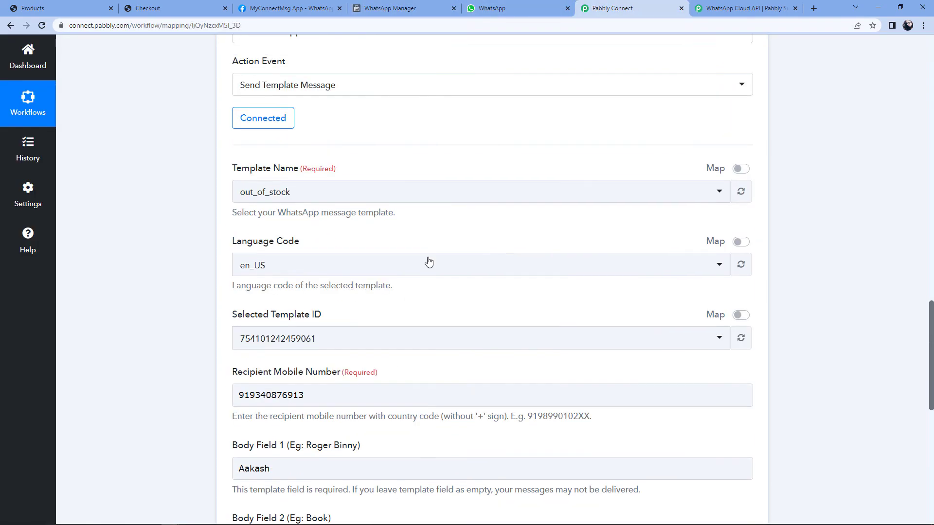
Step: Review the trigger's captured product Name, Blue Snowball USB Microphone Design for Recording
scroll(429, 262, "up", 5)
scroll(429, 262, "down", 3)
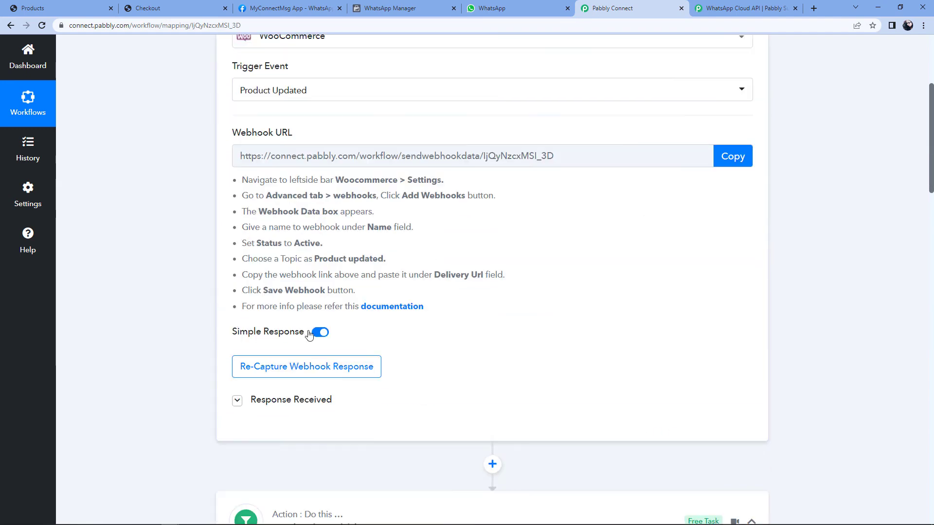
left_click(237, 285)
scroll(149, 310, "down", 3)
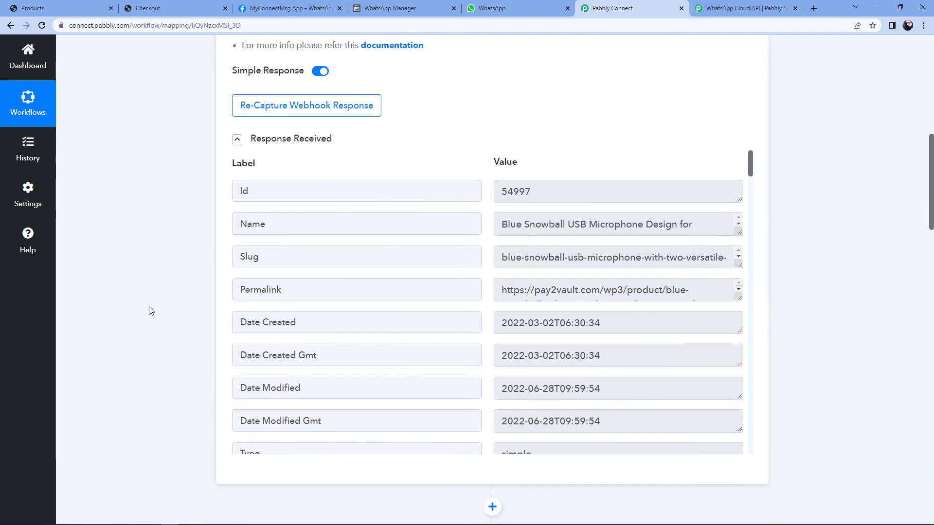
left_click(280, 224)
left_click_drag(503, 223, 693, 227)
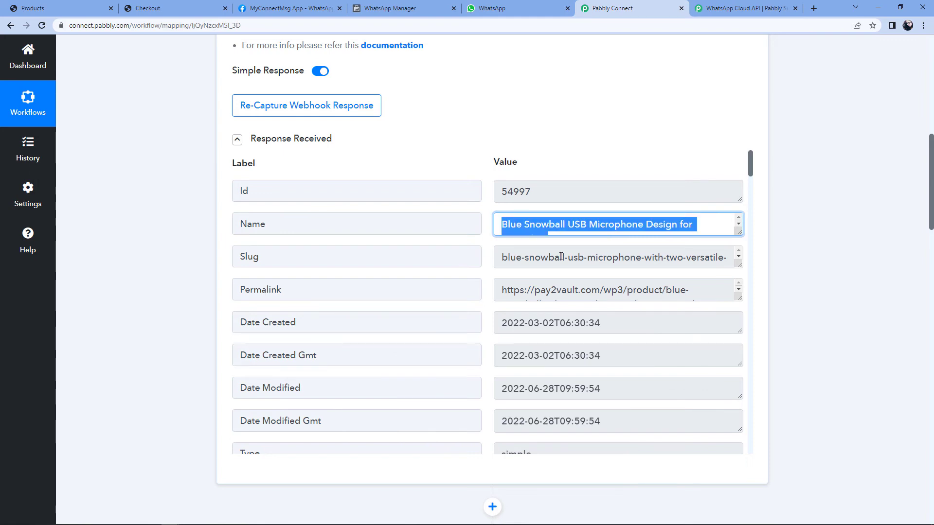
scroll(632, 292, "down", 2)
scroll(813, 294, "down", 15)
scroll(813, 296, "down", 2)
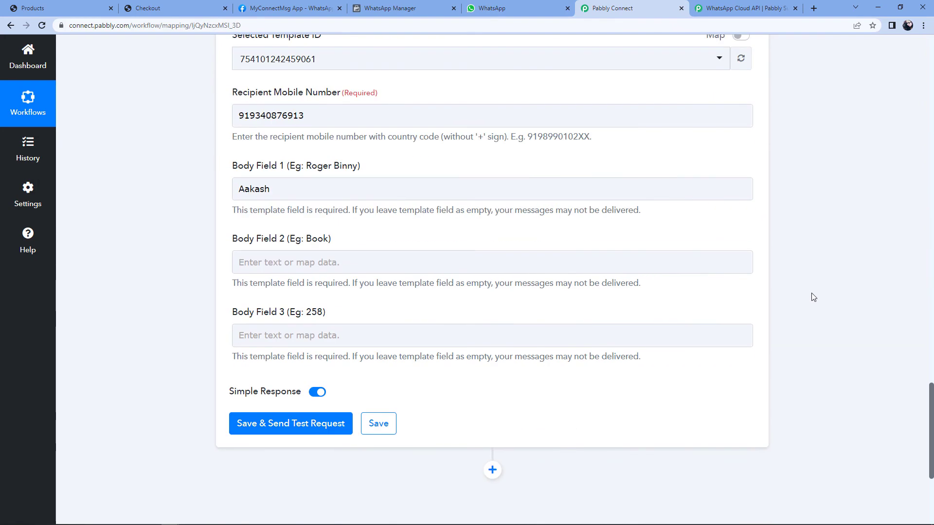
scroll(438, 243, "up", 3)
scroll(184, 312, "down", 2)
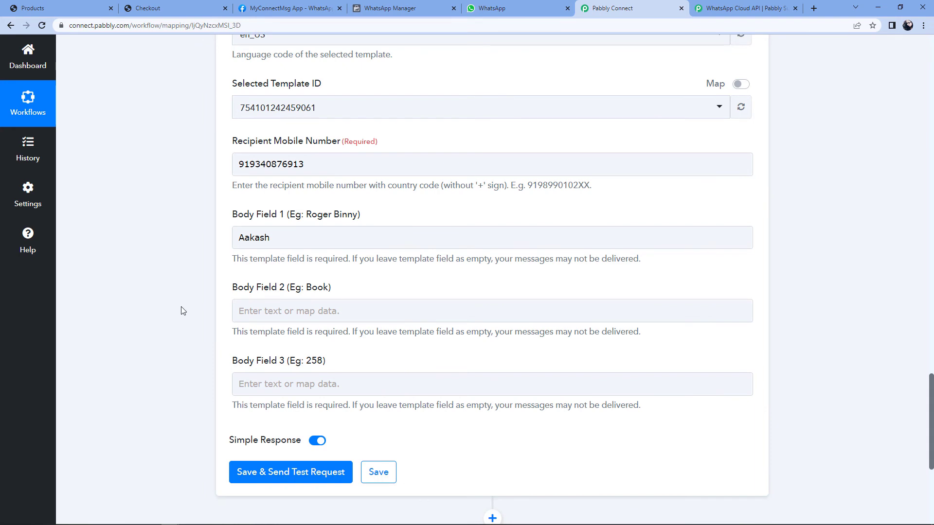
scroll(179, 309, "down", 2)
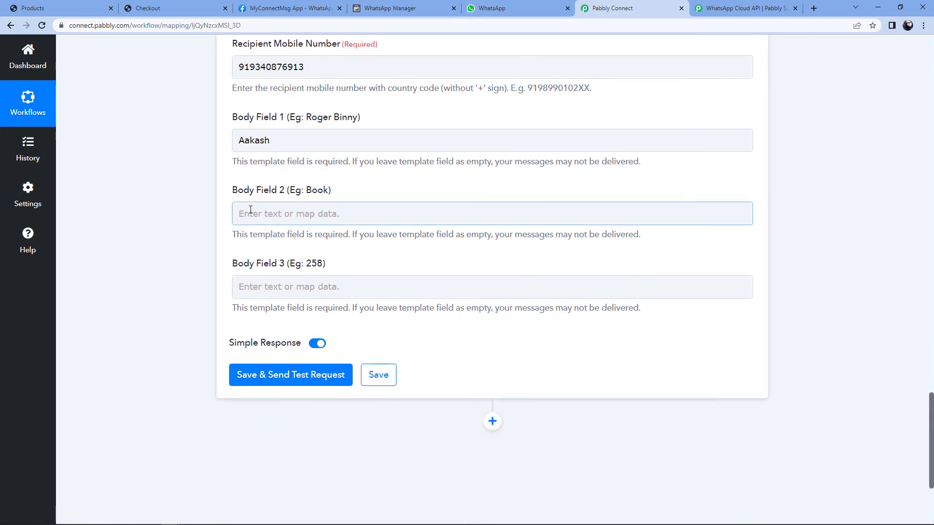
Step: Map WooCommerce: Product Updated '1. Name' into Body Field 2 and recheck the template
left_click(251, 210)
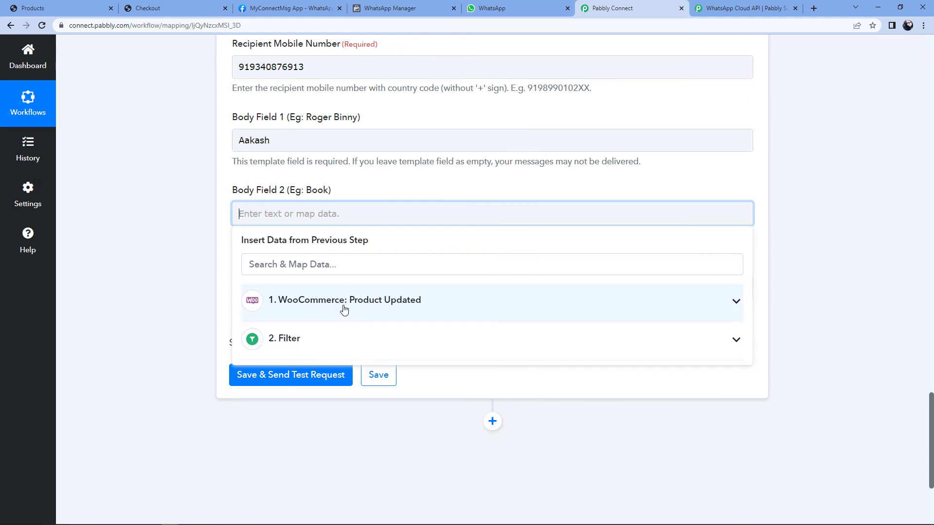
left_click(344, 309)
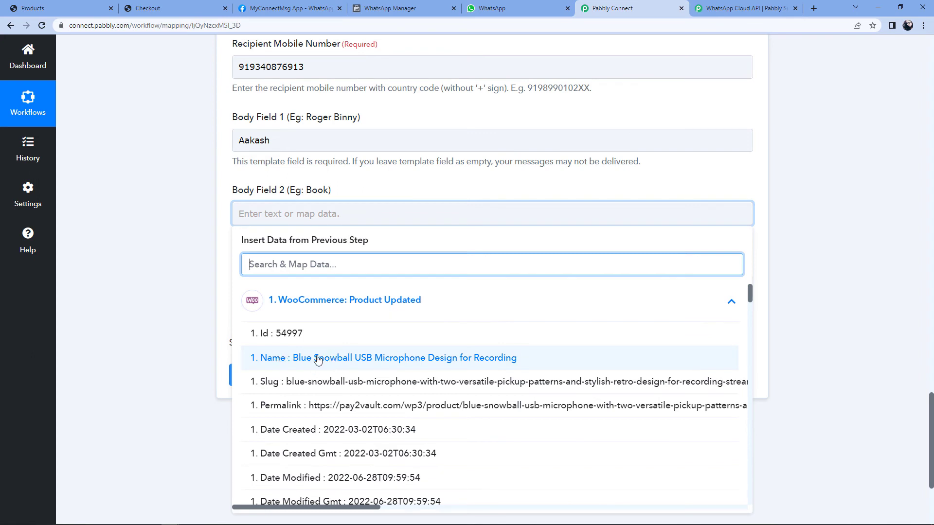
left_click(300, 359)
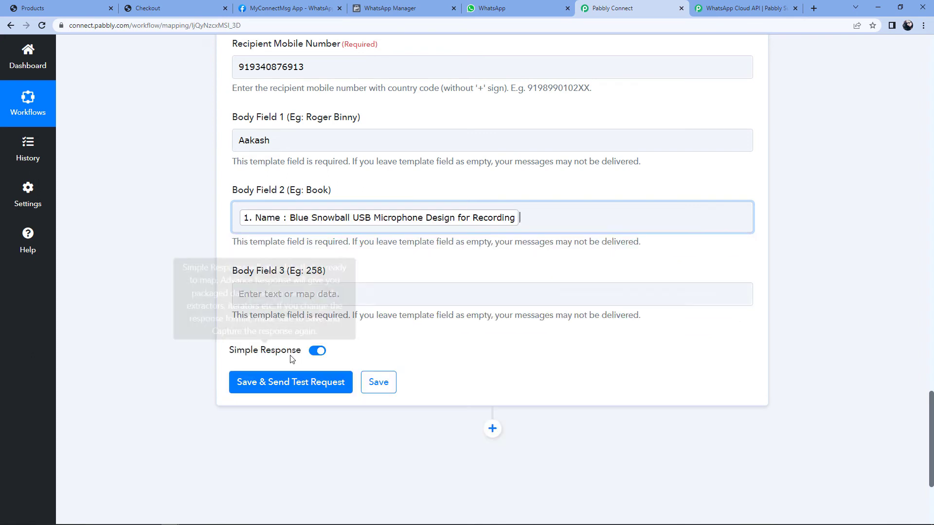
left_click(203, 274)
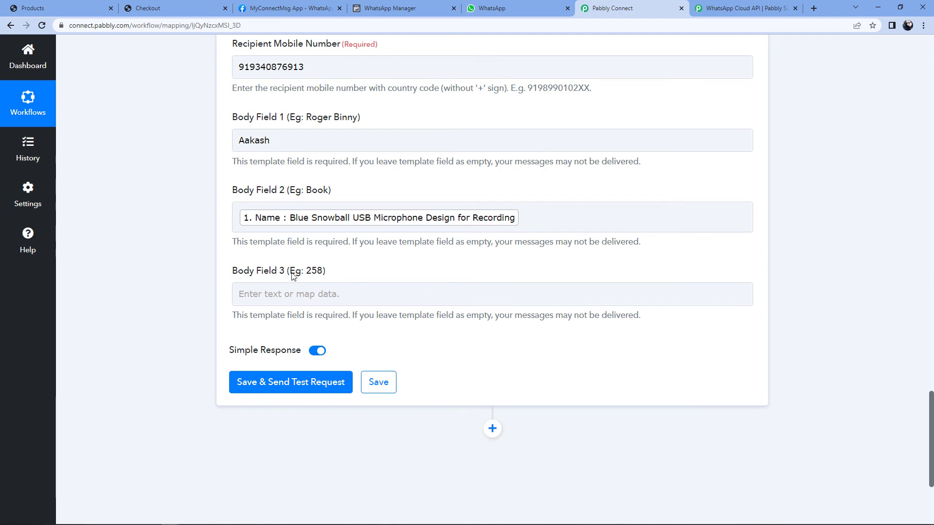
left_click(387, 8)
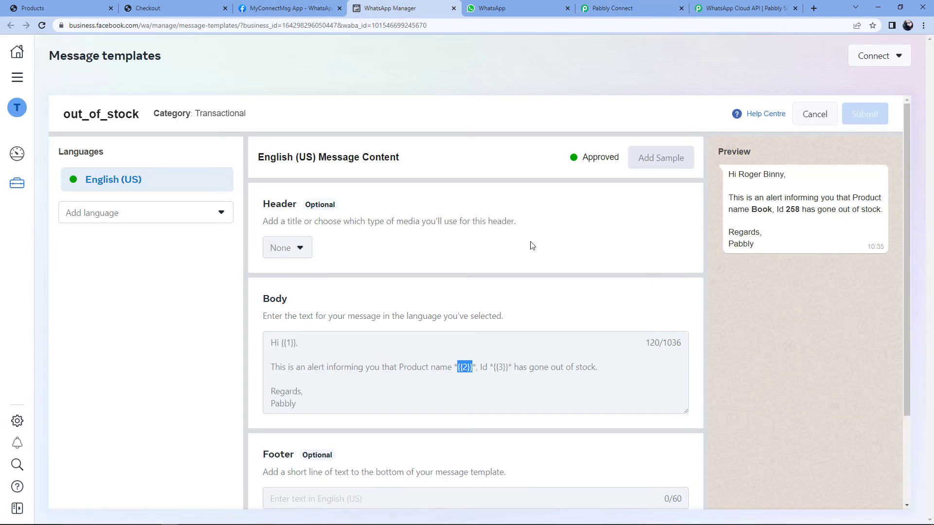
left_click(497, 372)
left_click(659, 5)
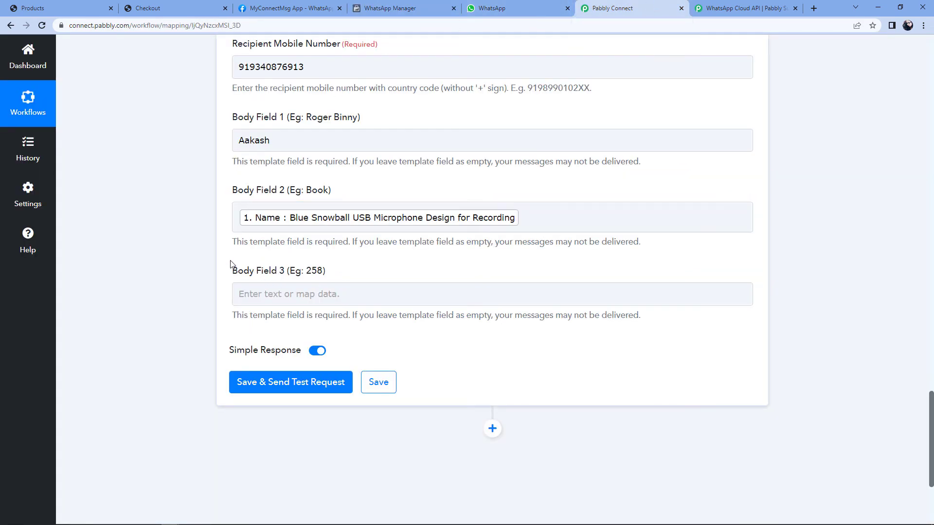
Step: Map WooCommerce: Product Updated '1. Id' (54997) into Body Field 3
left_click(285, 303)
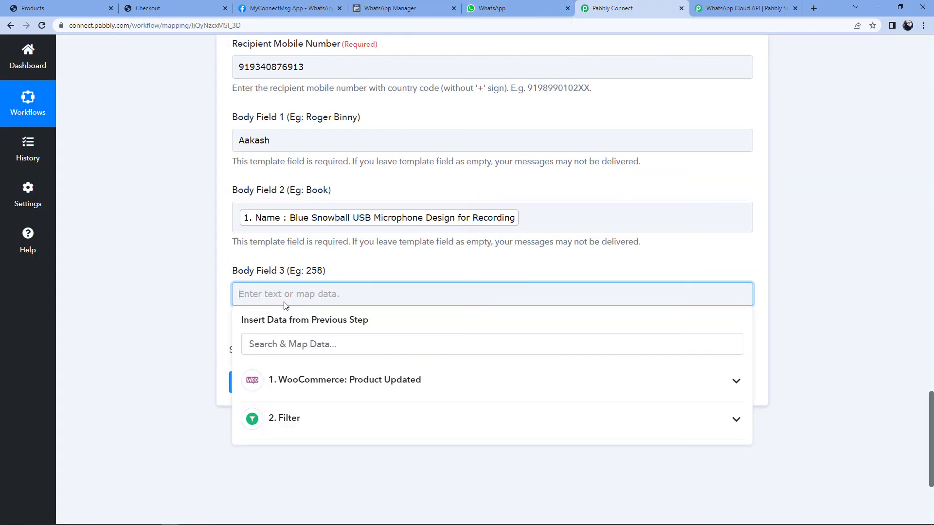
left_click(317, 384)
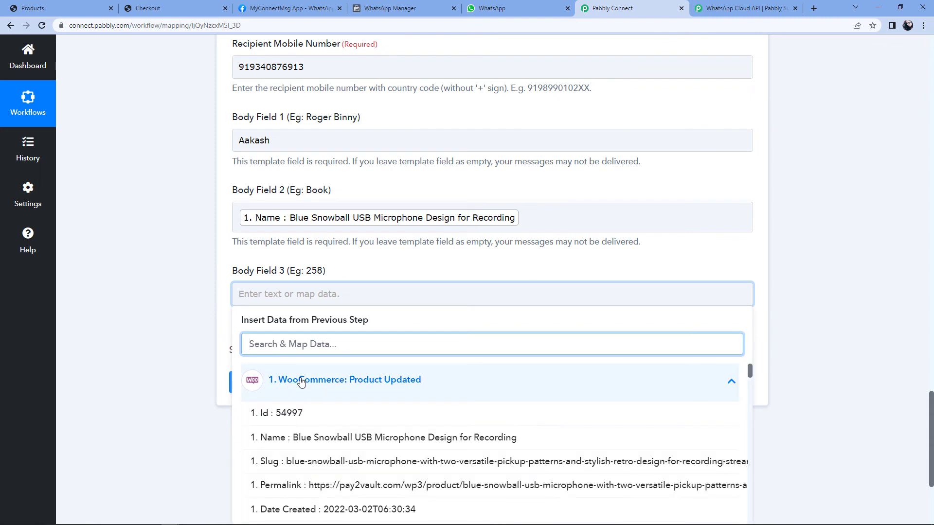
left_click(308, 413)
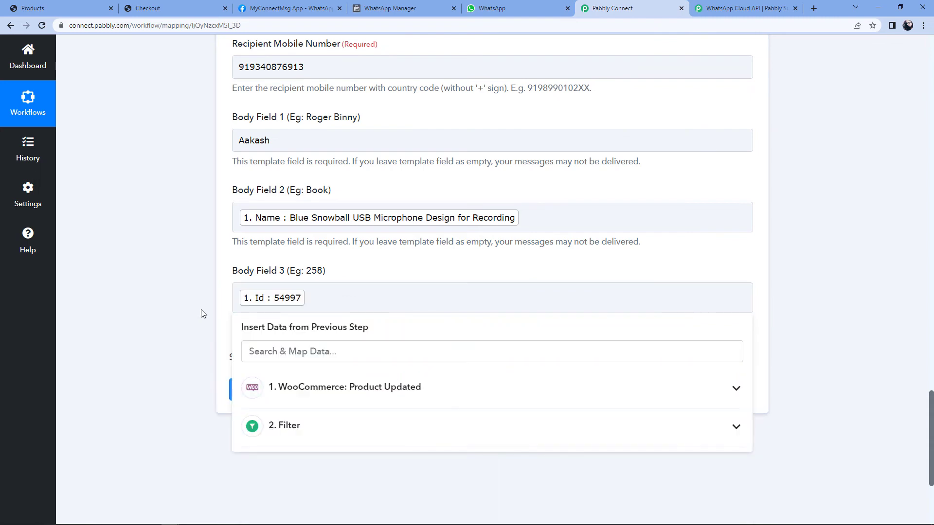
left_click(203, 313)
scroll(229, 151, "up", 1)
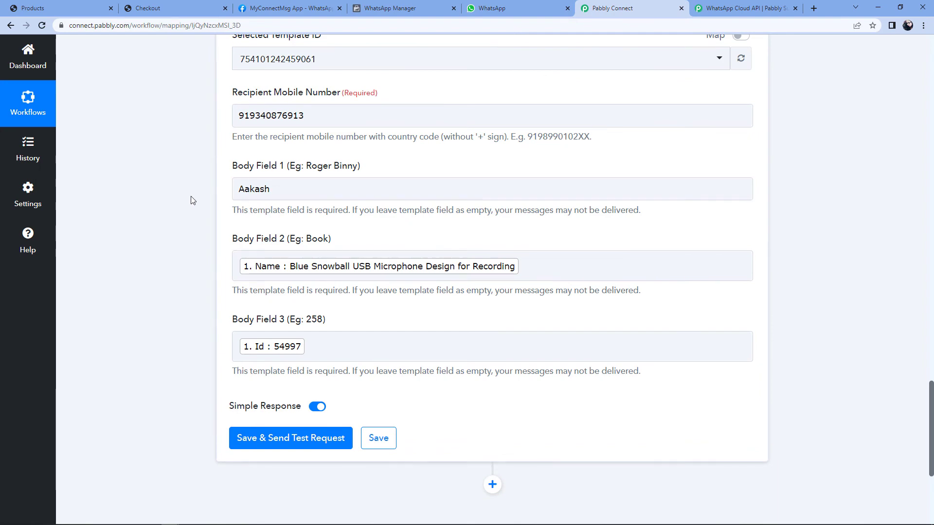
scroll(195, 213, "down", 1)
scroll(195, 213, "down", 2)
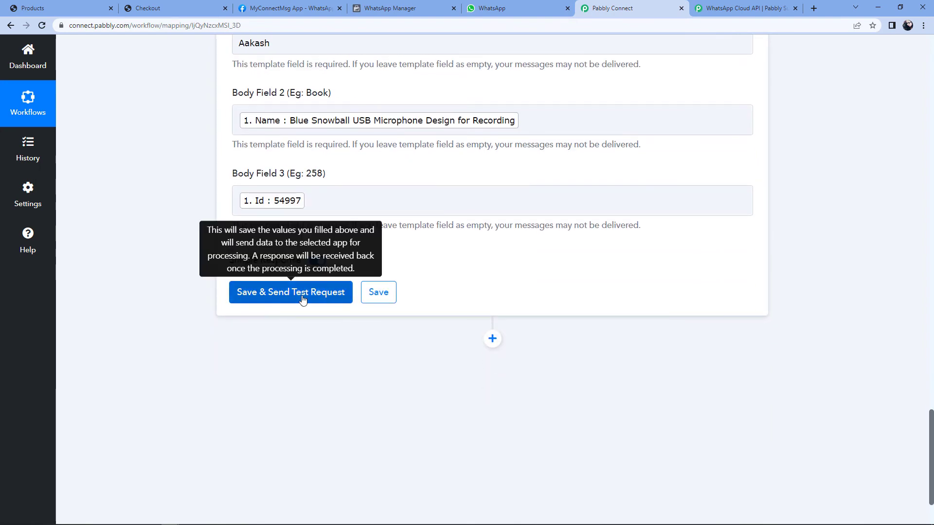
Step: Save the step, send a test template message, and check the recipient number
left_click(302, 299)
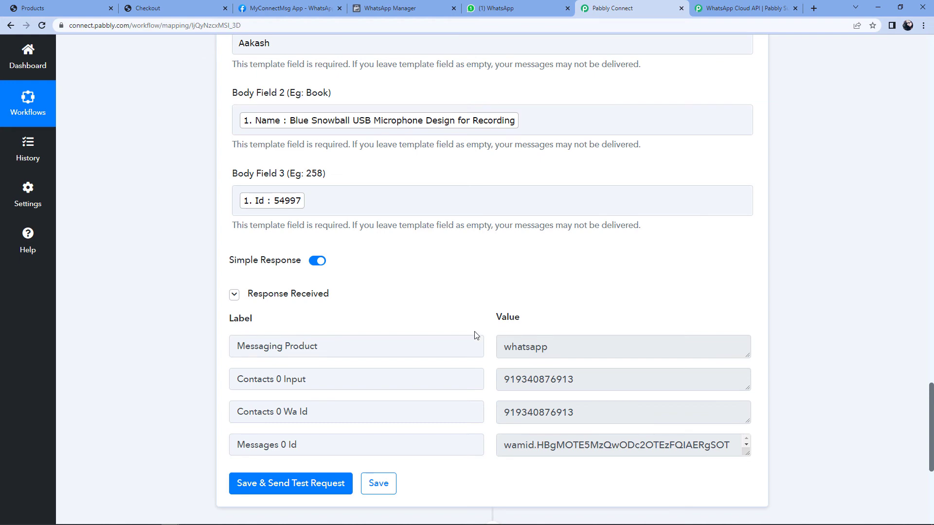
scroll(365, 375, "up", 2)
scroll(359, 375, "up", 2)
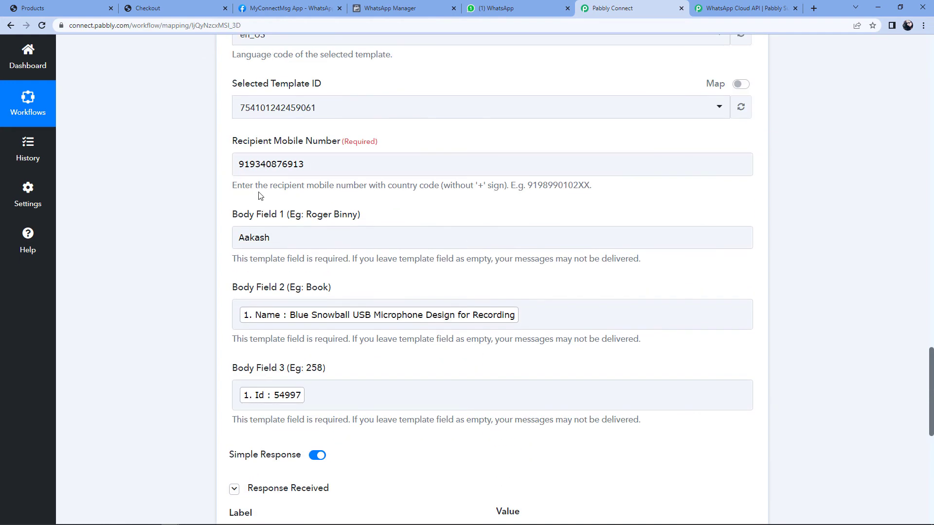
left_click(326, 161)
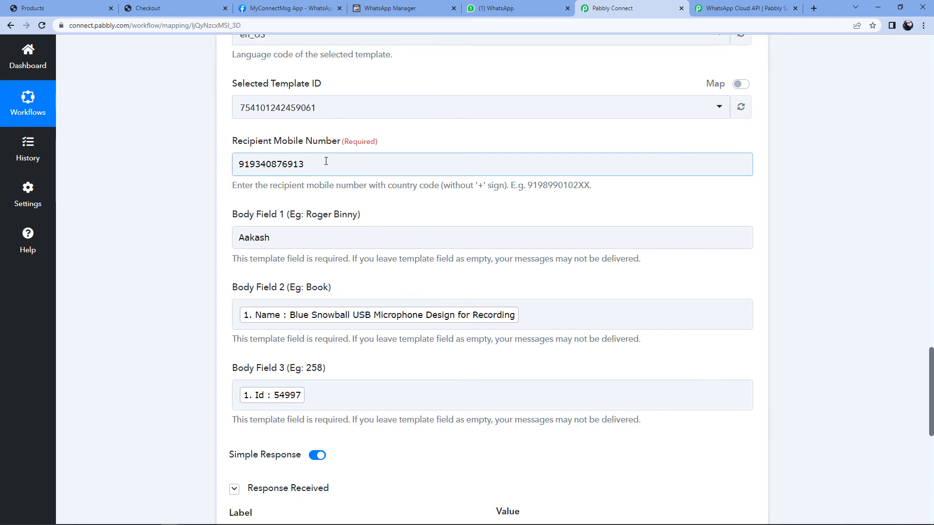
left_click(525, 9)
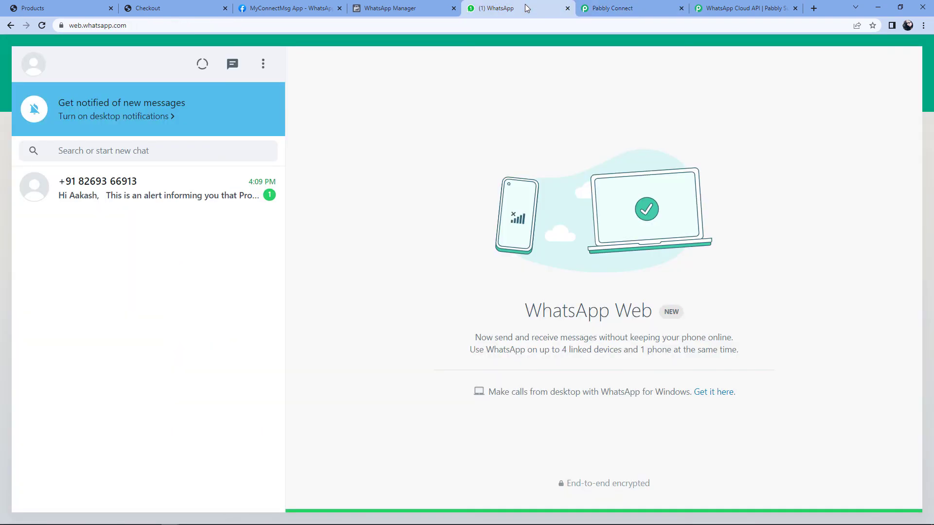
Step: Open the microphone out-of-stock alert chat and compare it with the template and shop page
left_click(202, 204)
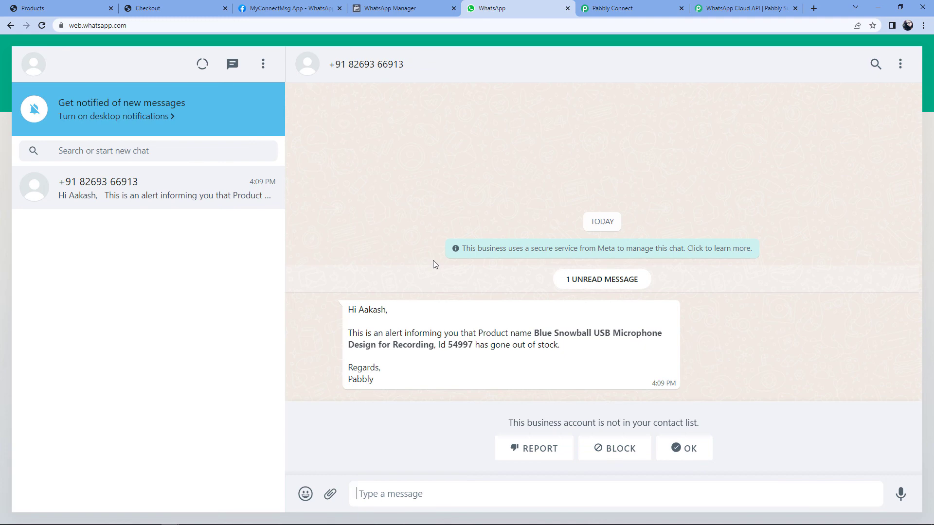
left_click(413, 9)
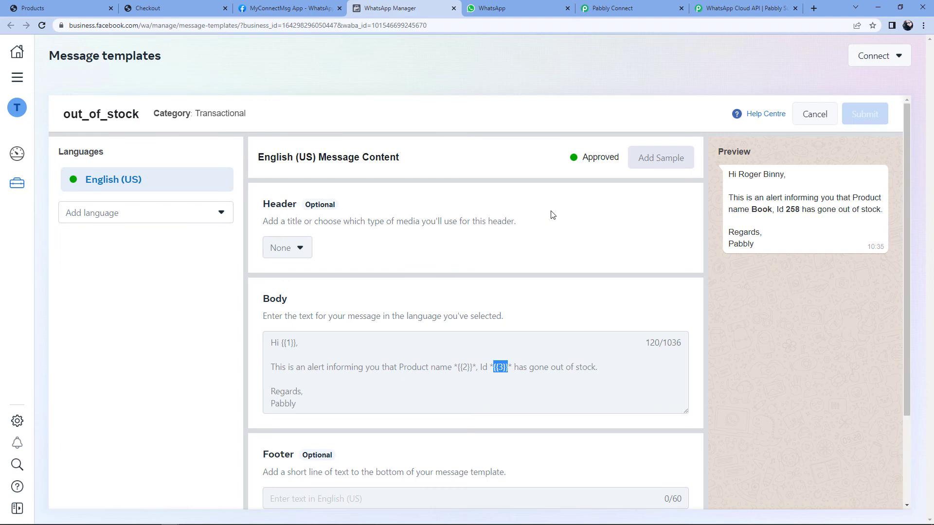
left_click(491, 8)
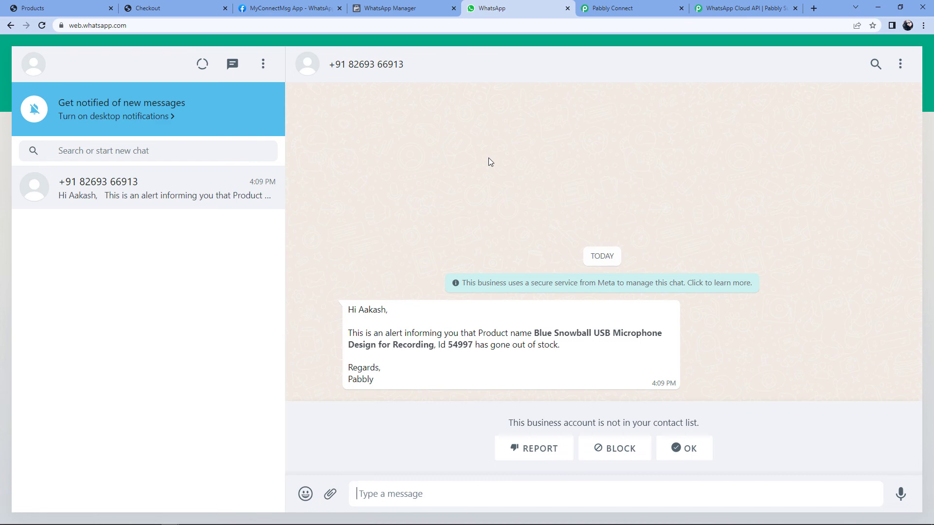
left_click(54, 8)
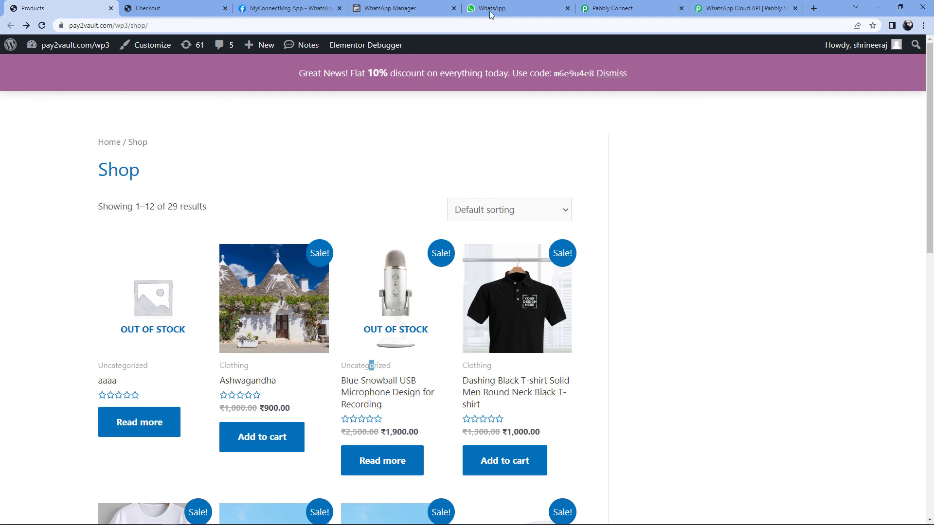
left_click(508, 8)
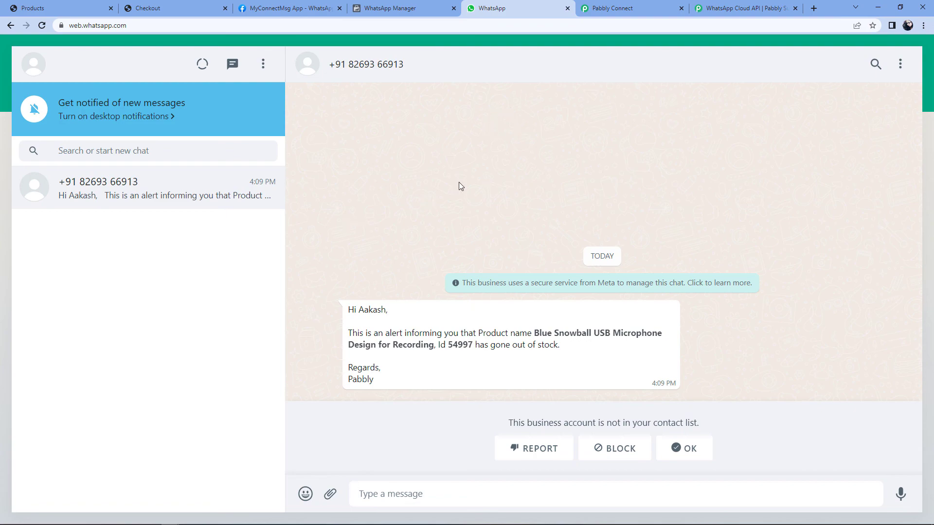
left_click(628, 8)
scroll(794, 199, "up", 10)
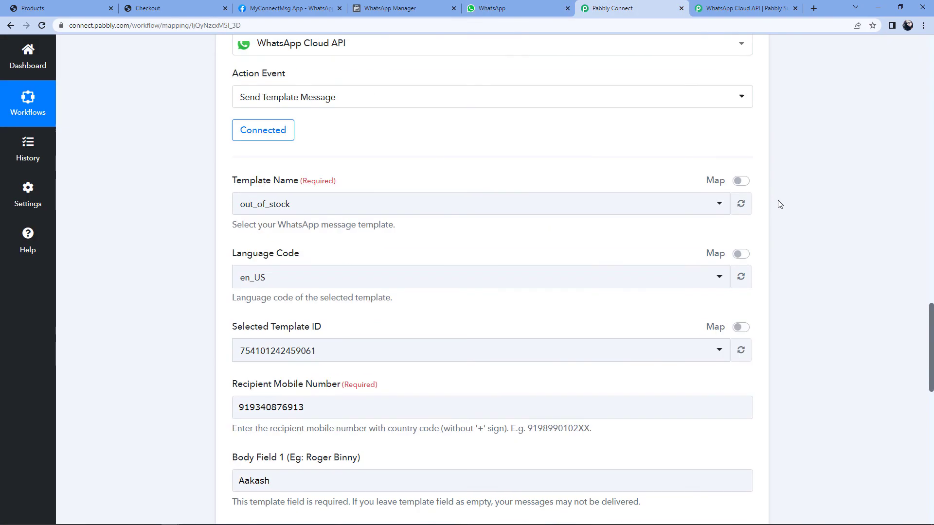
Step: Collapse the WooCommerce trigger, then expand and collapse the Filter step to review its outofstock condition
scroll(804, 208, "up", 10)
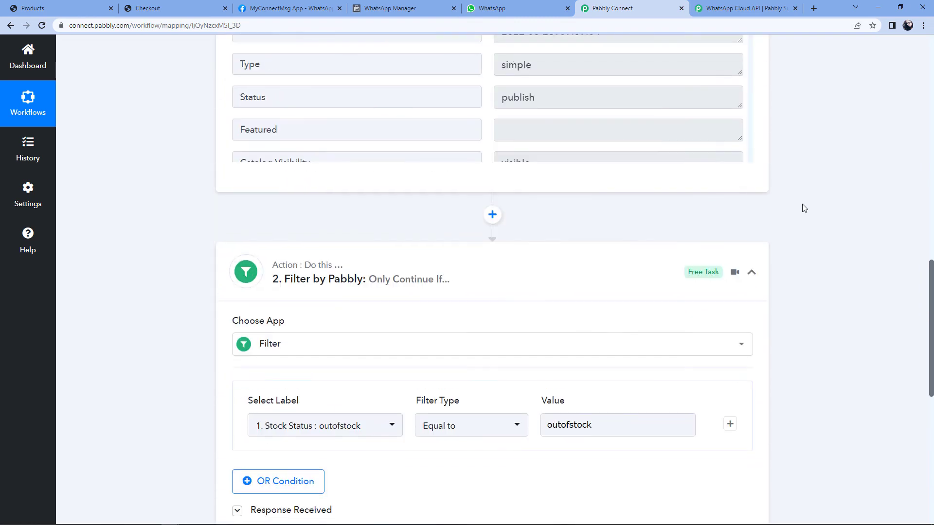
scroll(812, 282, "up", 4)
scroll(798, 287, "up", 10)
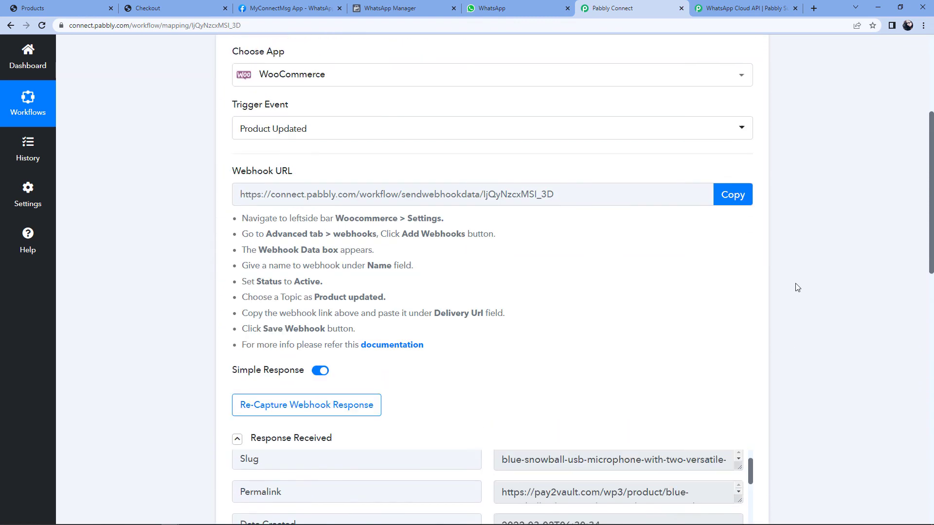
left_click(751, 188)
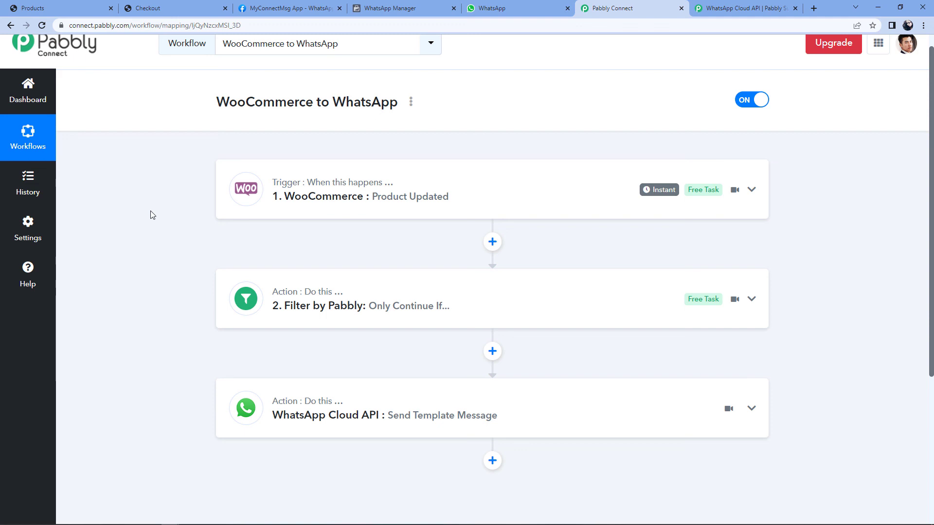
left_click(411, 302)
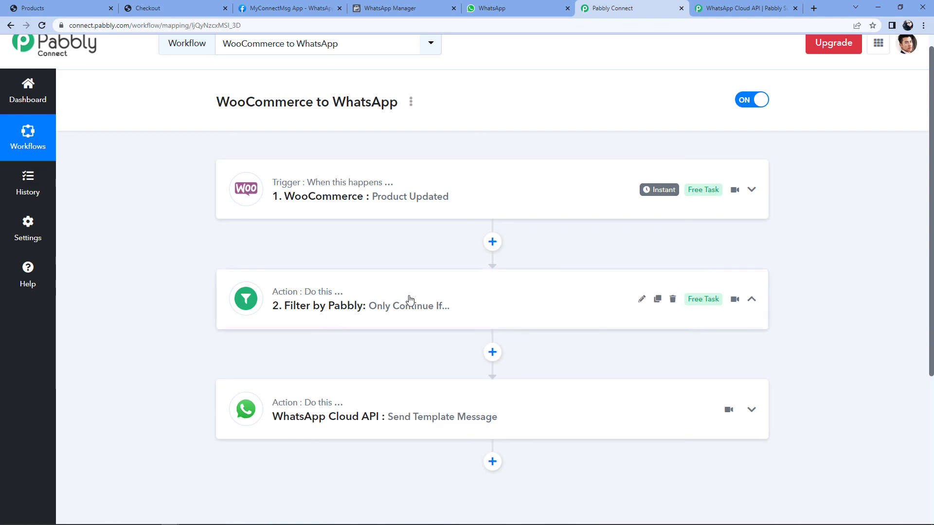
scroll(243, 292, "down", 3)
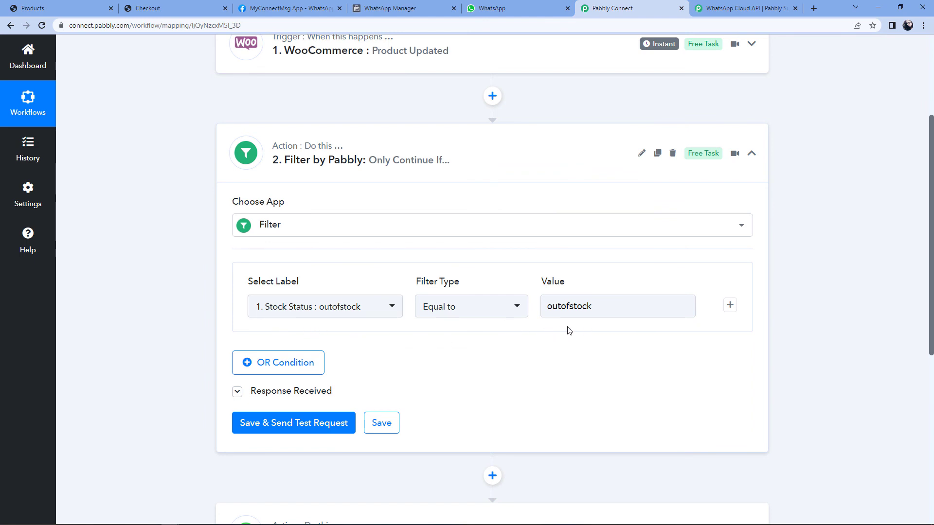
left_click(522, 142)
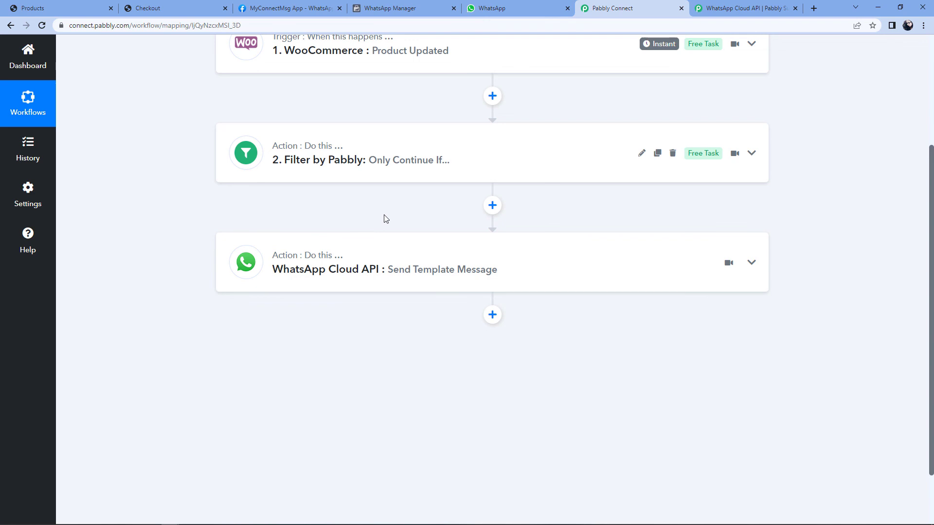
scroll(828, 204, "up", 3)
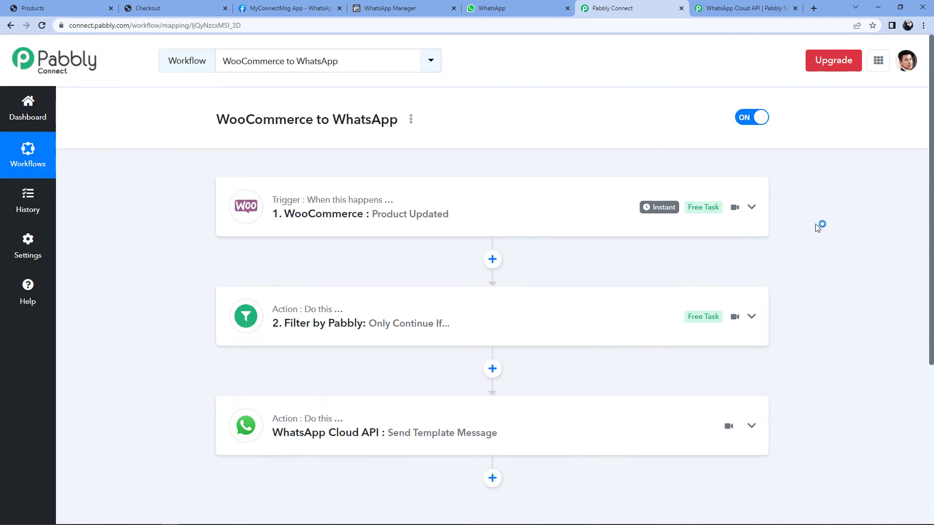